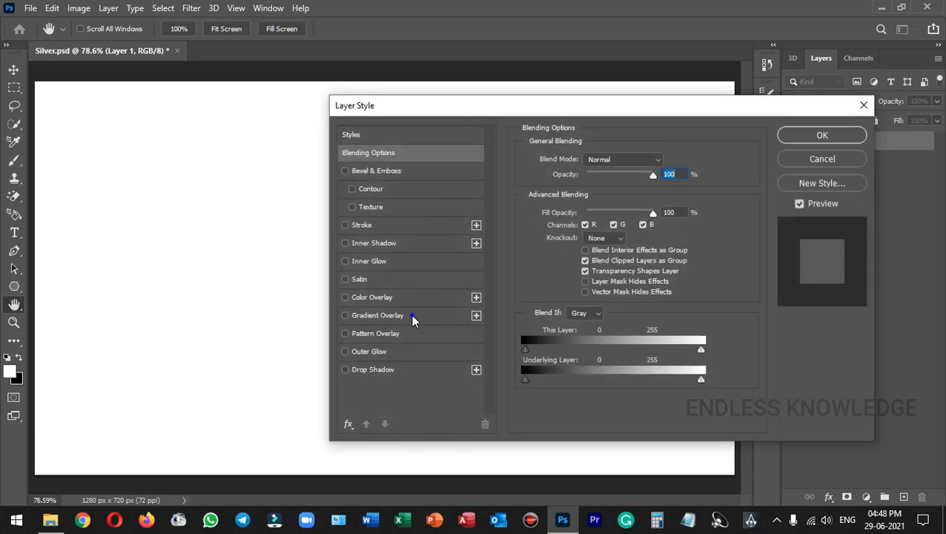
- Add a Gradient Overlay to the background layer with Multiply blend mode and 95% opacity
{"action": "left_click", "coordinate": [413, 317]}
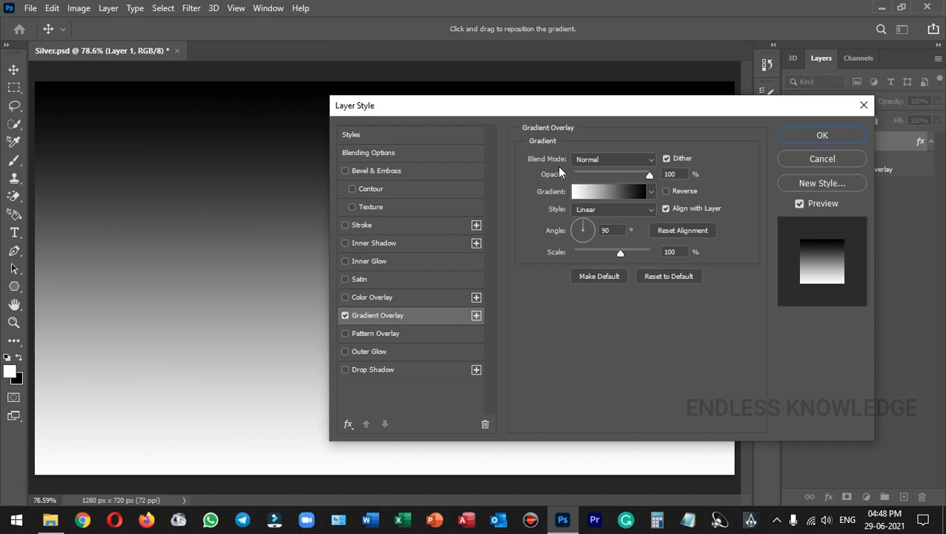
{"action": "left_click", "coordinate": [612, 159]}
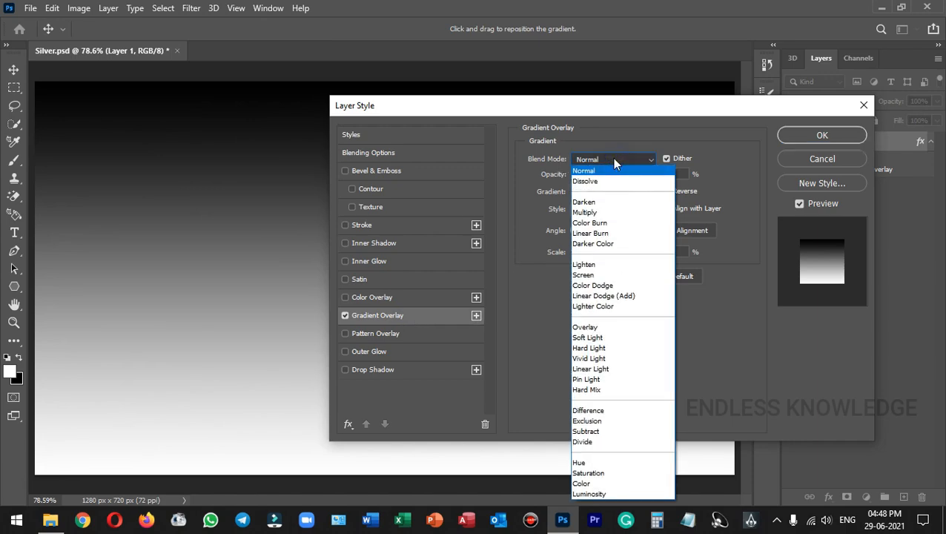
{"action": "left_click", "coordinate": [615, 212]}
{"action": "left_click_drag", "start_coordinate": [670, 173], "coordinate": [647, 175]}
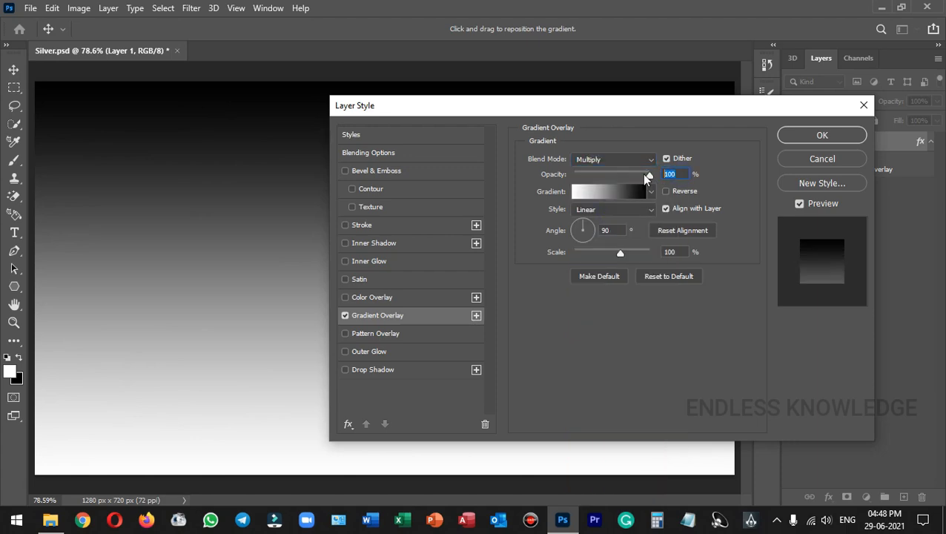
{"action": "type", "text": "95"}
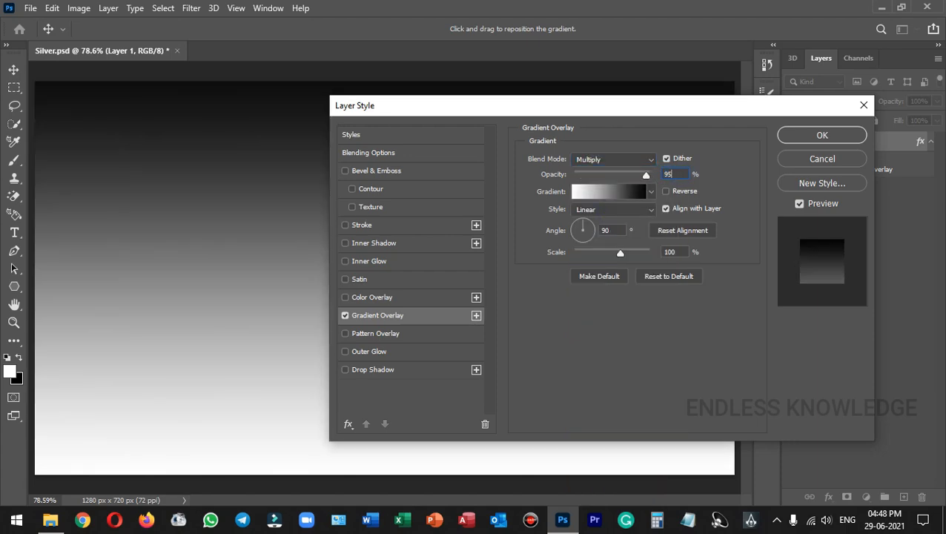
- Choose the last near-black gradient preset in the Grays group for the overlay
{"action": "left_click", "coordinate": [652, 193]}
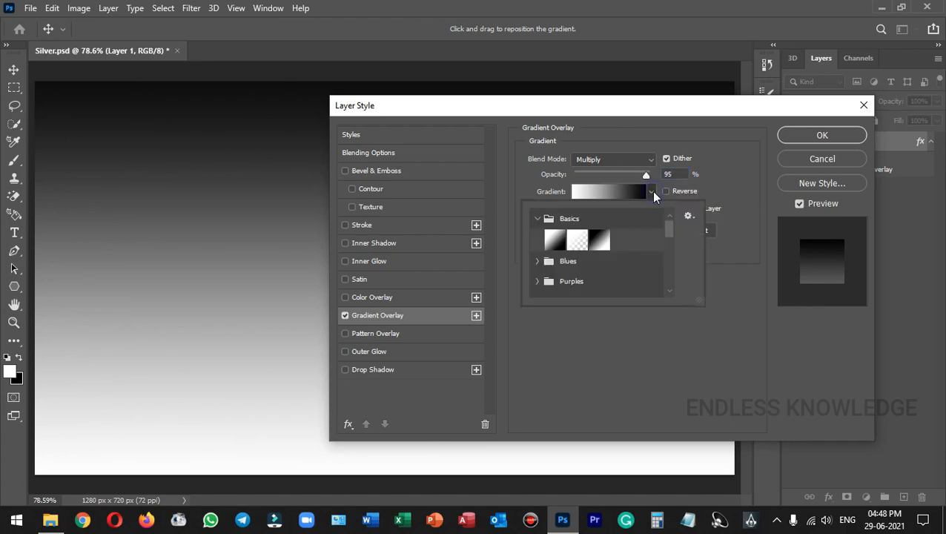
{"action": "left_click", "coordinate": [541, 222]}
{"action": "scroll", "coordinate": [580, 232], "scroll_direction": "down", "scroll_amount": 1}
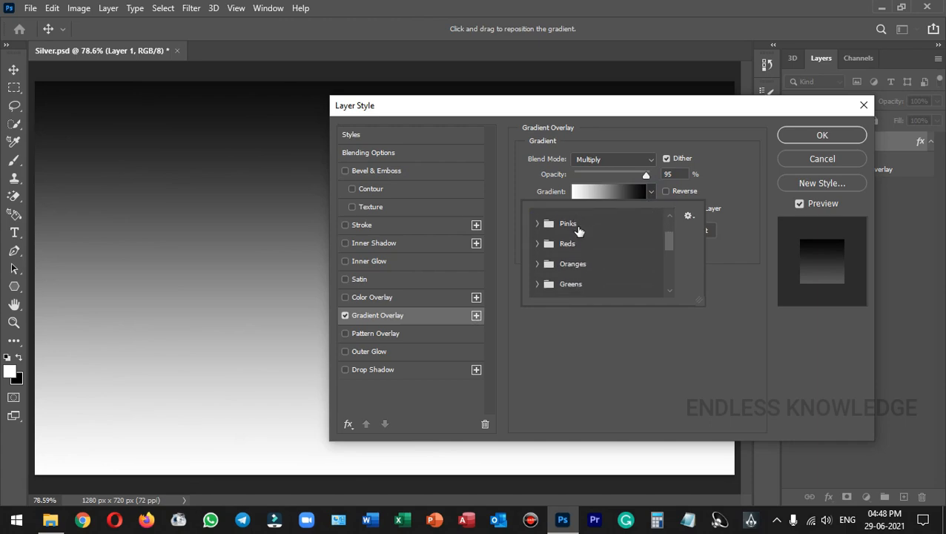
{"action": "scroll", "coordinate": [580, 230], "scroll_direction": "down", "scroll_amount": 4}
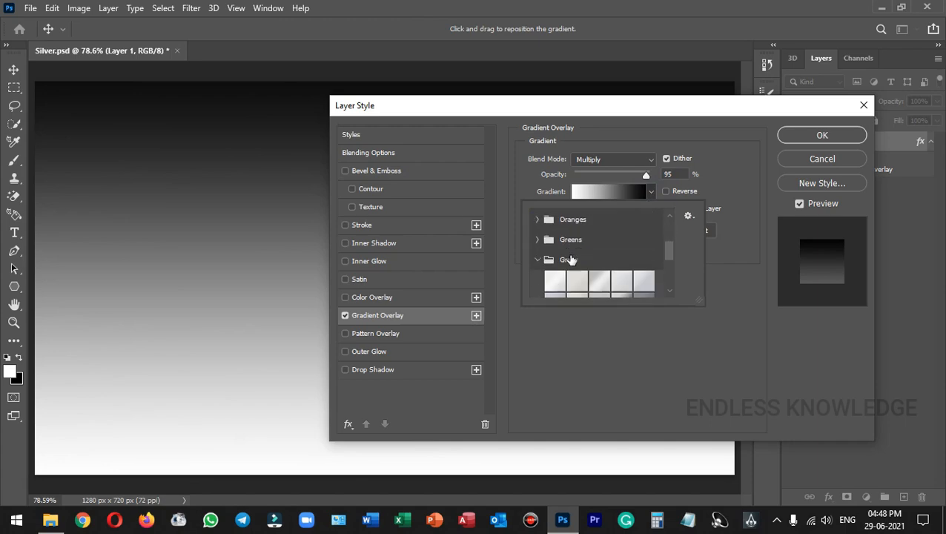
{"action": "left_click", "coordinate": [539, 246]}
{"action": "left_click", "coordinate": [539, 245]}
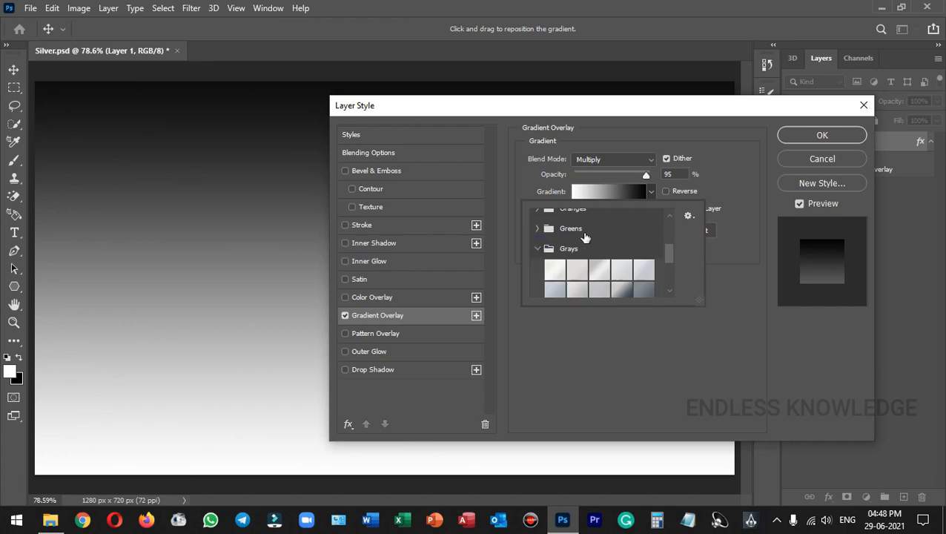
{"action": "scroll", "coordinate": [586, 236], "scroll_direction": "down", "scroll_amount": 2}
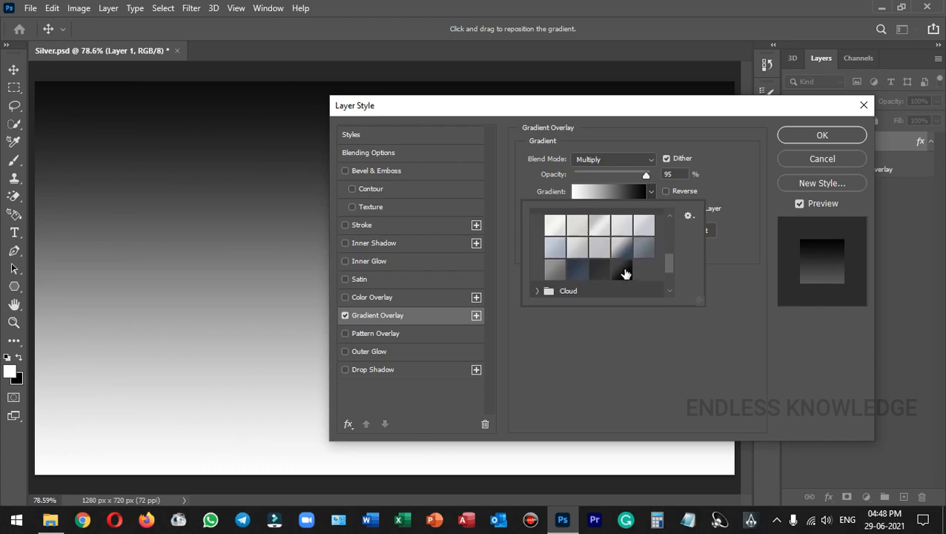
{"action": "left_click", "coordinate": [622, 270]}
{"action": "left_click", "coordinate": [708, 185]}
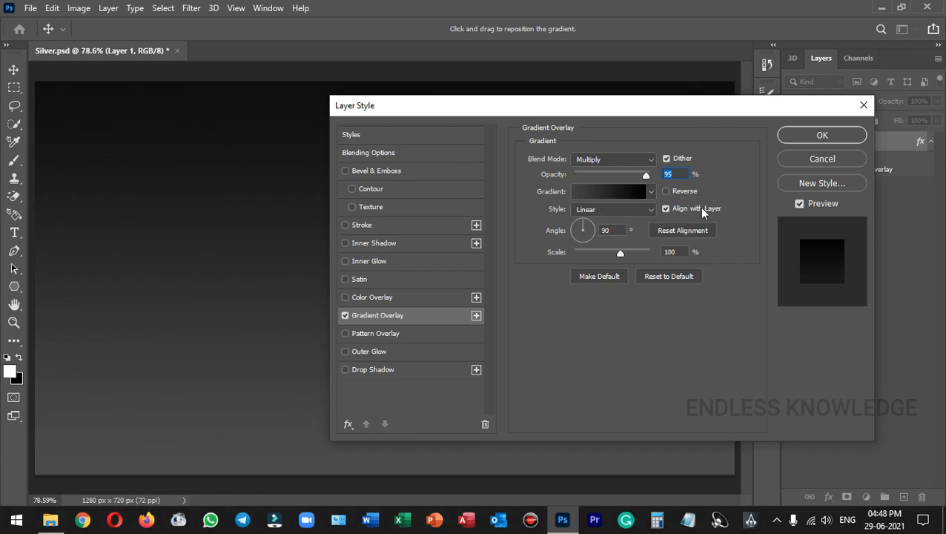
- Make the gradient overlay Radial at 150% scale and apply the layer style
{"action": "left_click_drag", "start_coordinate": [562, 106], "coordinate": [617, 114]}
{"action": "left_click", "coordinate": [662, 217]}
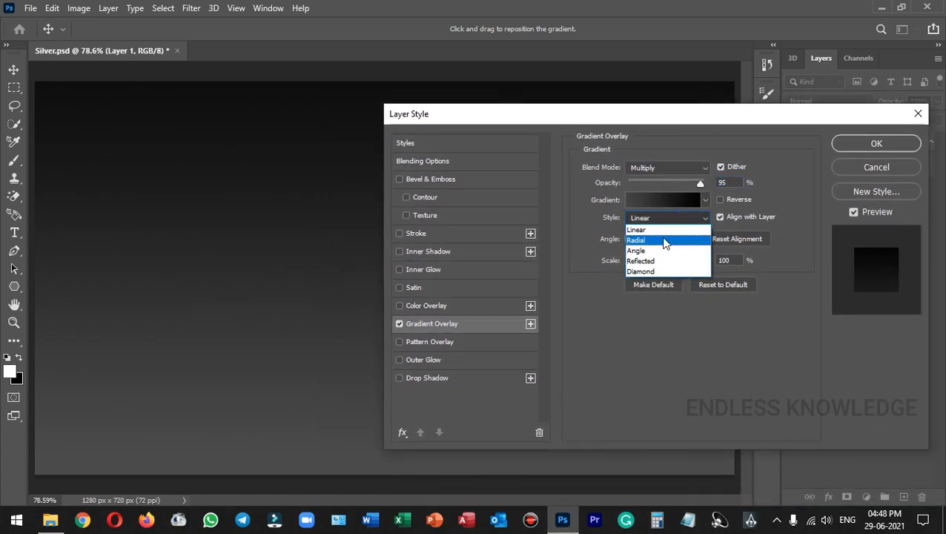
{"action": "left_click", "coordinate": [662, 241]}
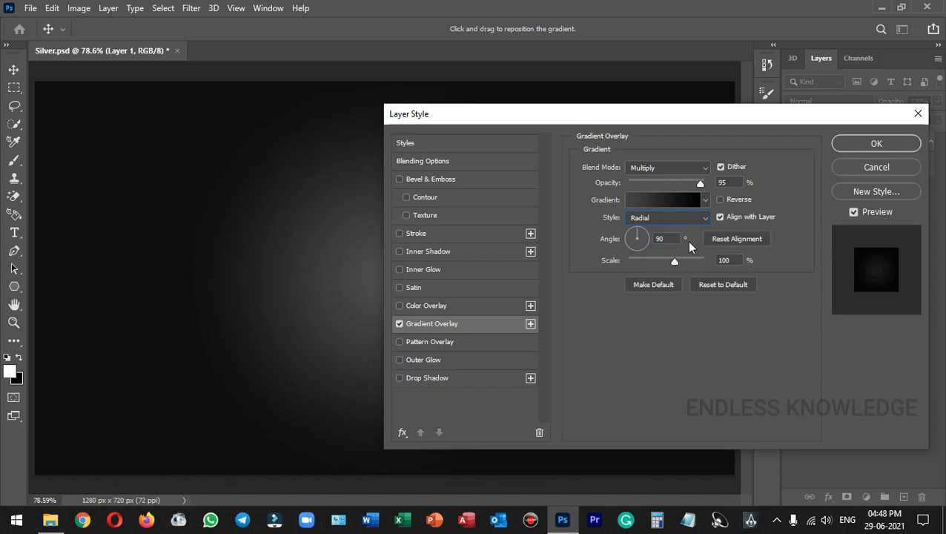
{"action": "left_click", "coordinate": [674, 261]}
{"action": "type", "text": "150"}
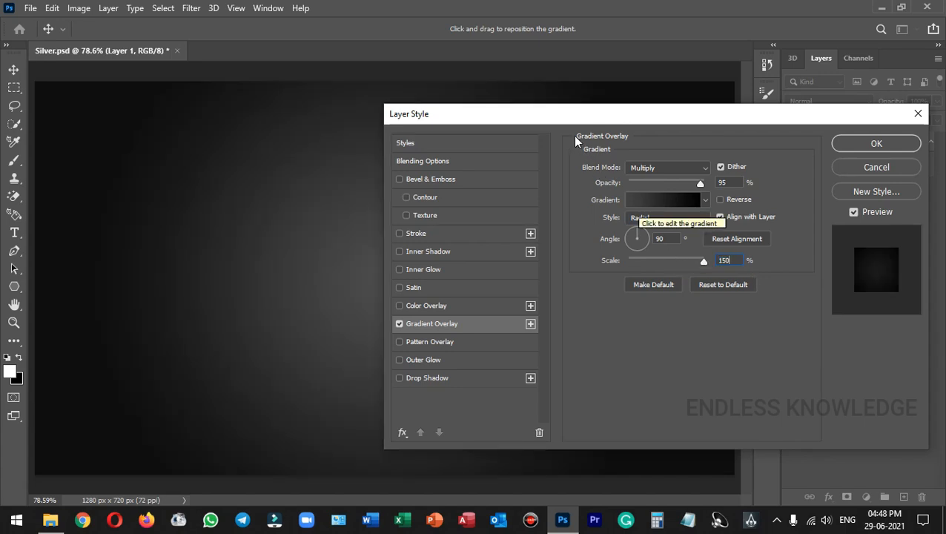
{"action": "mouse_move", "coordinate": [560, 115]}
{"action": "left_mouse_down"}
{"action": "mouse_move", "coordinate": [733, 115]}
{"action": "mouse_move", "coordinate": [578, 111]}
{"action": "left_mouse_up"}
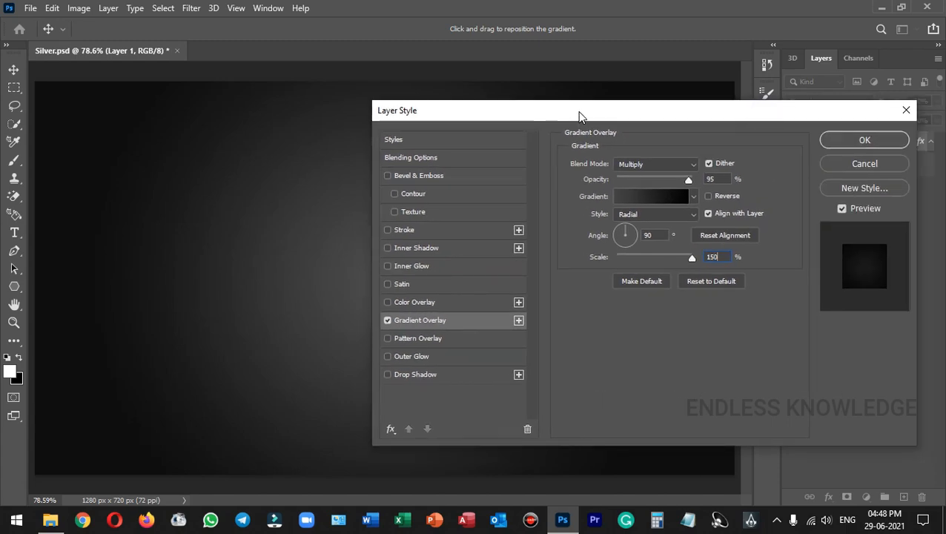
{"action": "left_click", "coordinate": [860, 140]}
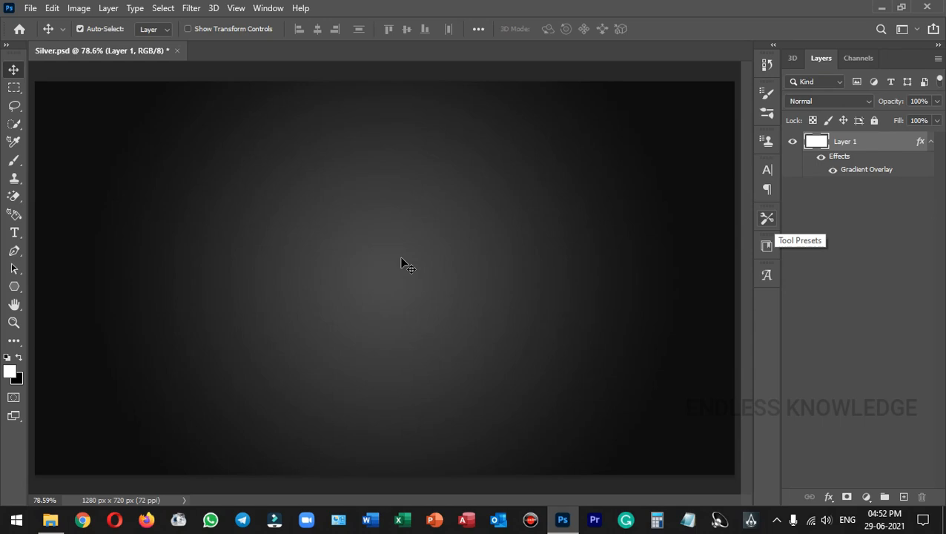
- Add the white text "Endless" near the middle of the canvas in the Christmas font at 470 pt
{"action": "key", "text": "t"}
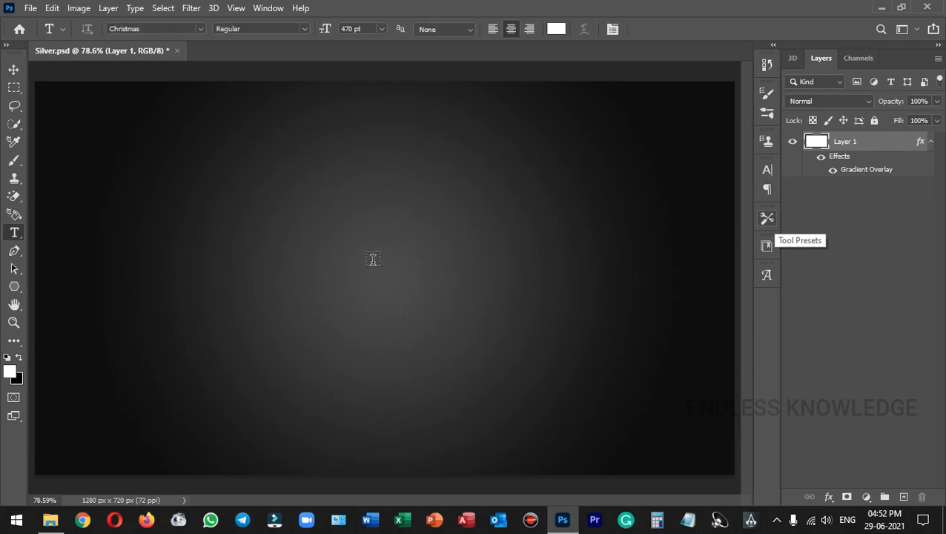
{"action": "left_click", "coordinate": [372, 259]}
{"action": "type", "text": "En"}
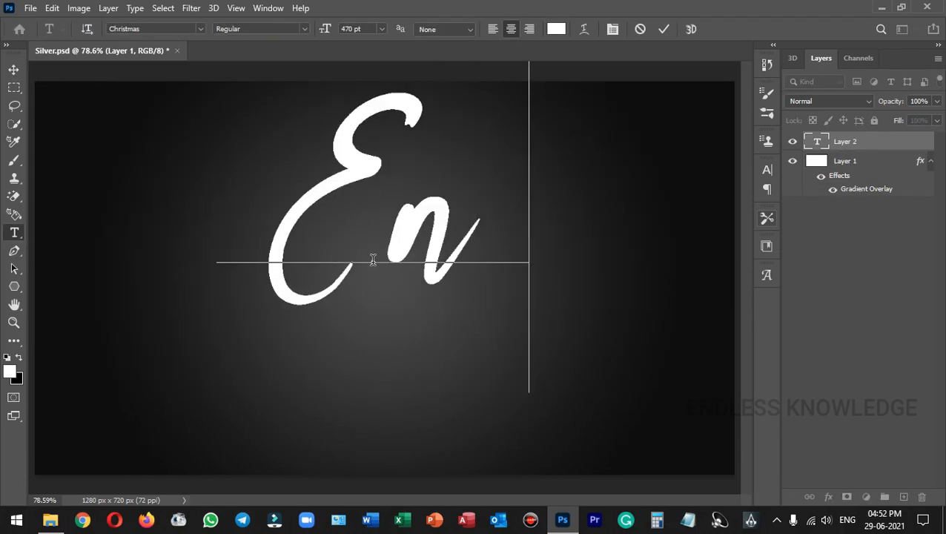
{"action": "type", "text": "dless"}
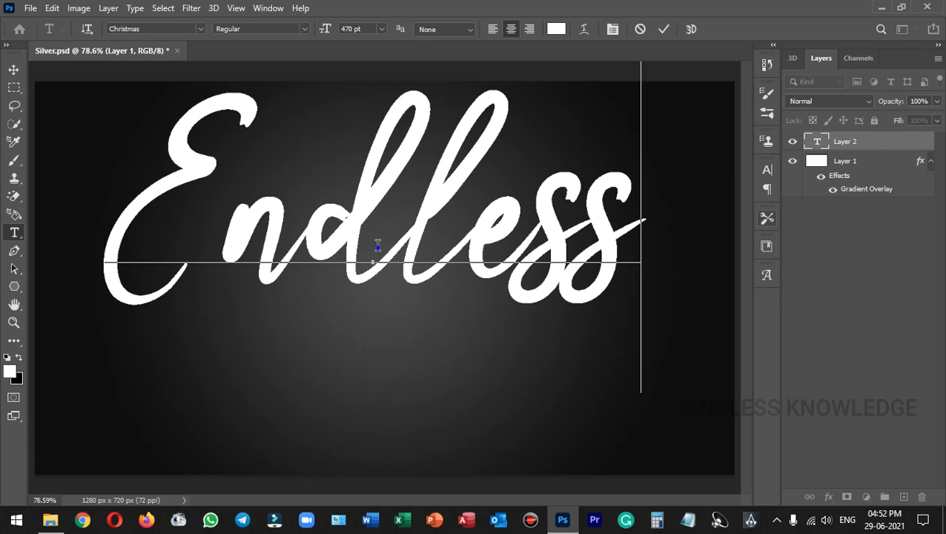
- Try All Caps formatting on the whole word and restore its original case
{"action": "key", "text": "ctrl+a"}
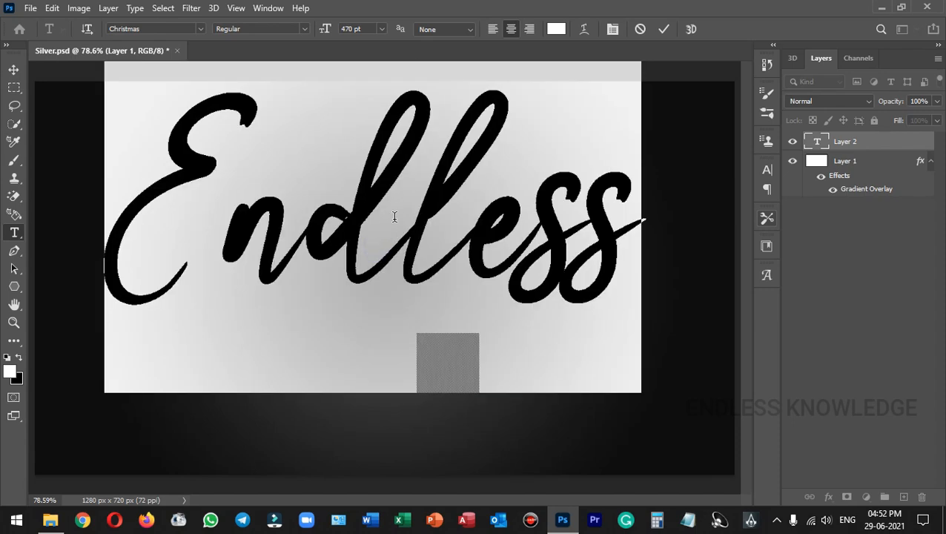
{"action": "left_click", "coordinate": [613, 29]}
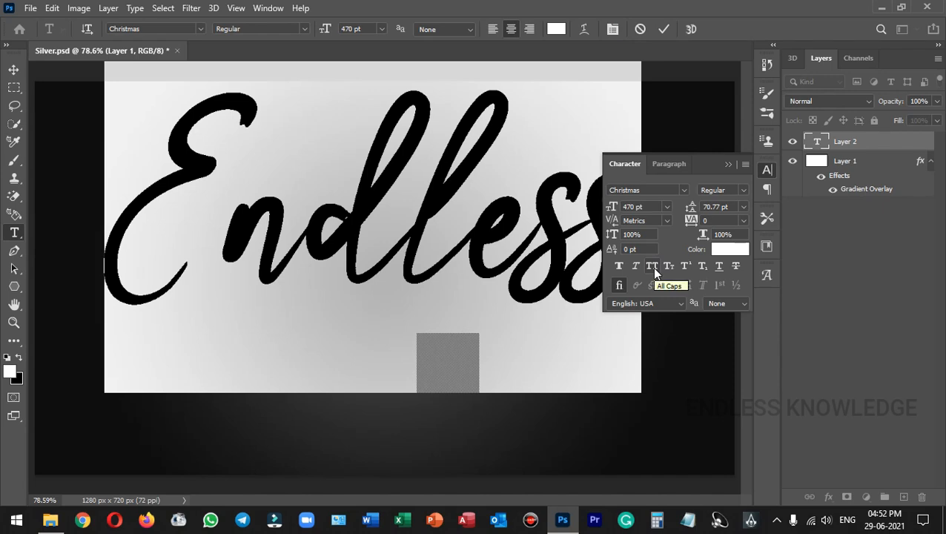
{"action": "left_click", "coordinate": [651, 267]}
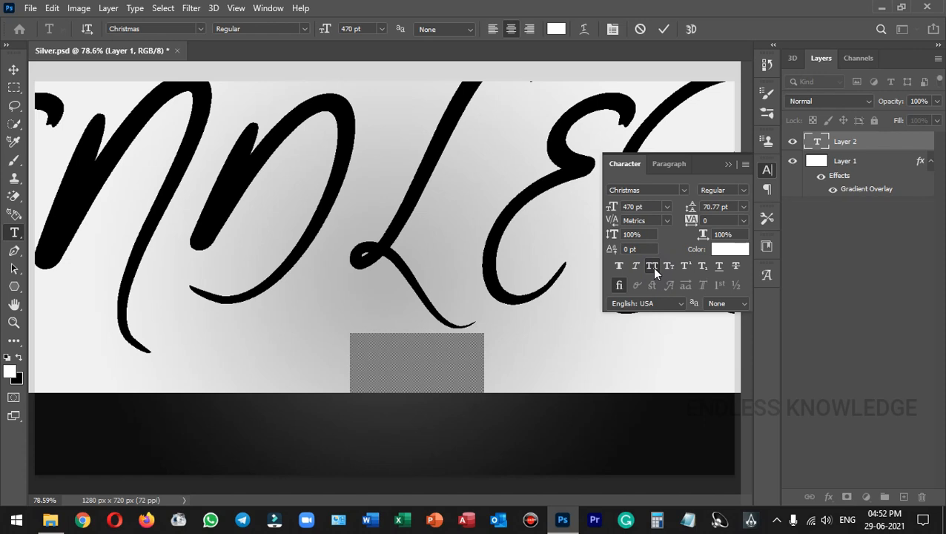
{"action": "left_click", "coordinate": [652, 265]}
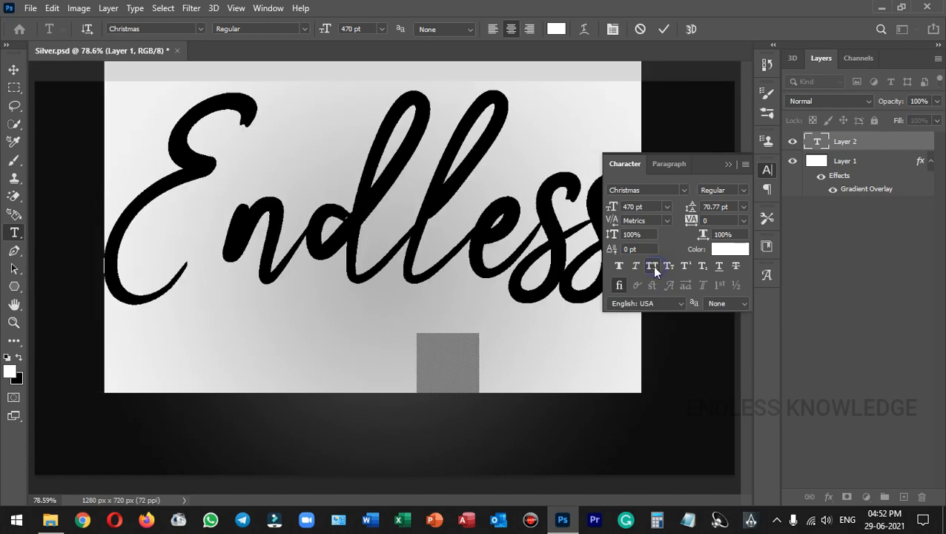
{"action": "left_click", "coordinate": [729, 164]}
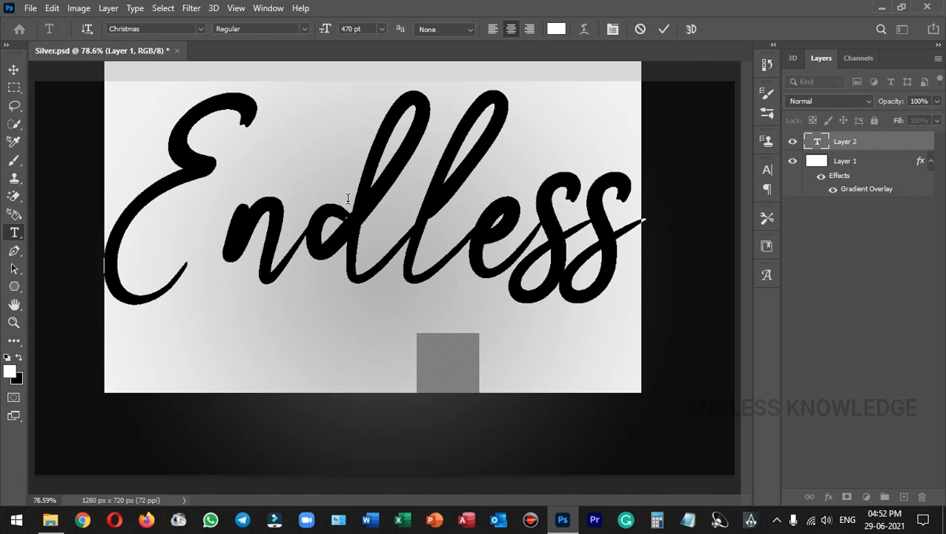
- Commit the text and move it down to the centre of the canvas
{"action": "left_click", "coordinate": [664, 29]}
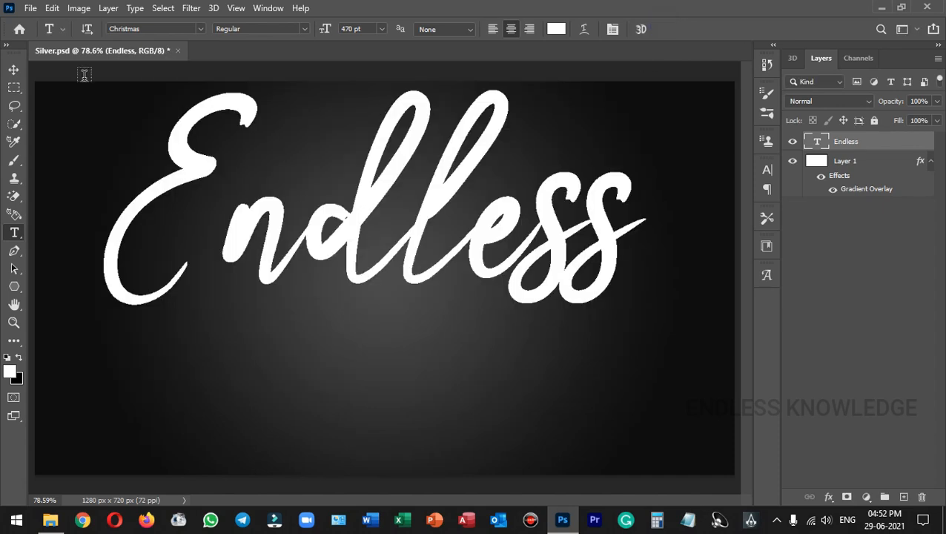
{"action": "left_click", "coordinate": [14, 69]}
{"action": "left_click_drag", "start_coordinate": [343, 194], "coordinate": [375, 260]}
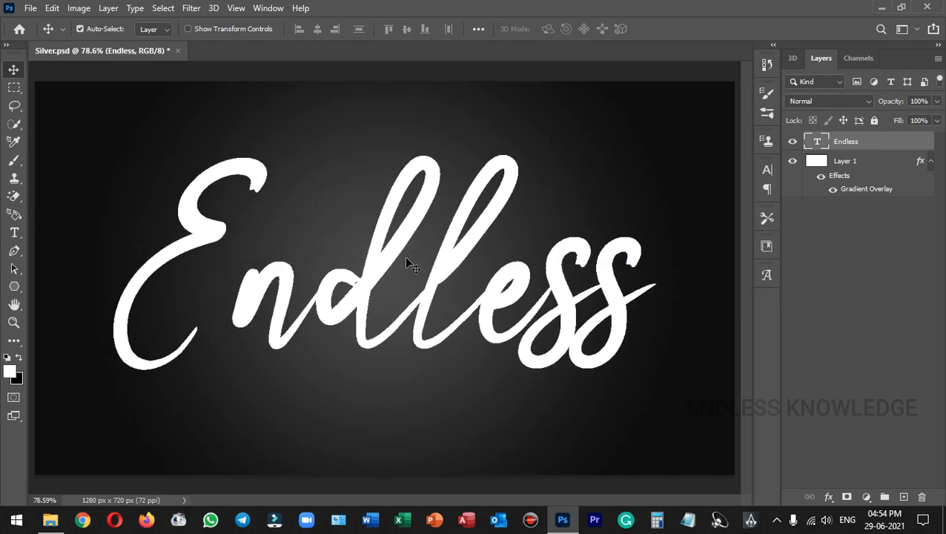
- Replace the second "l" in "Endless" with its alternate glyph without a loop and commit the text
{"action": "double_click", "coordinate": [445, 258]}
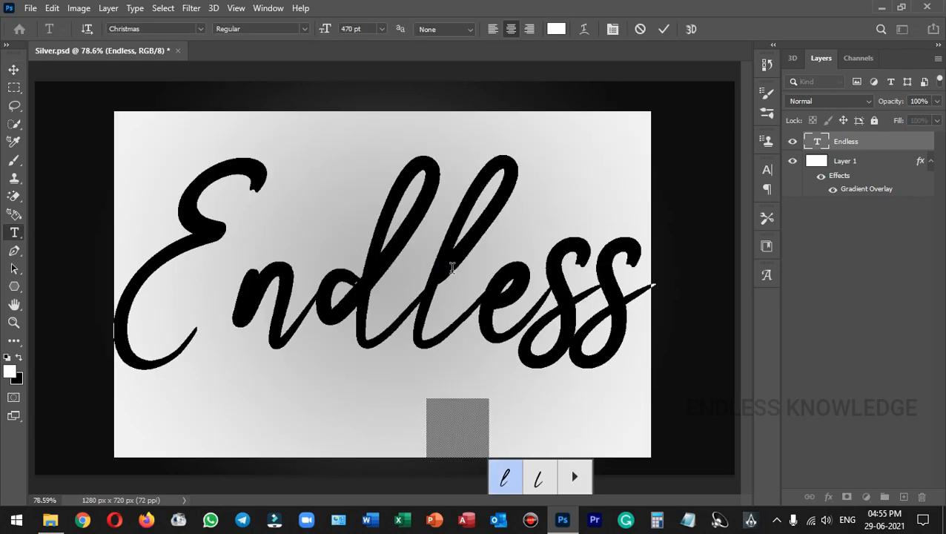
{"action": "left_click", "coordinate": [555, 471]}
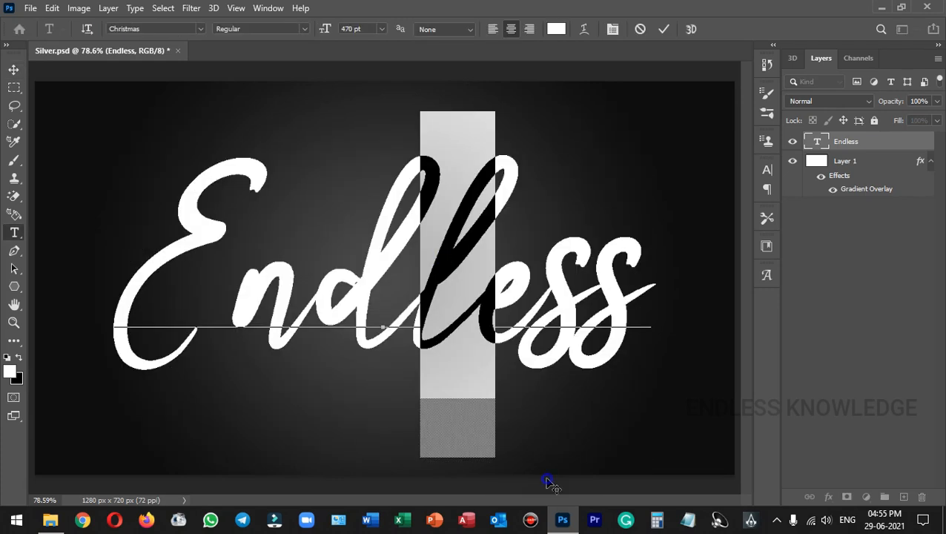
{"action": "left_click", "coordinate": [662, 33]}
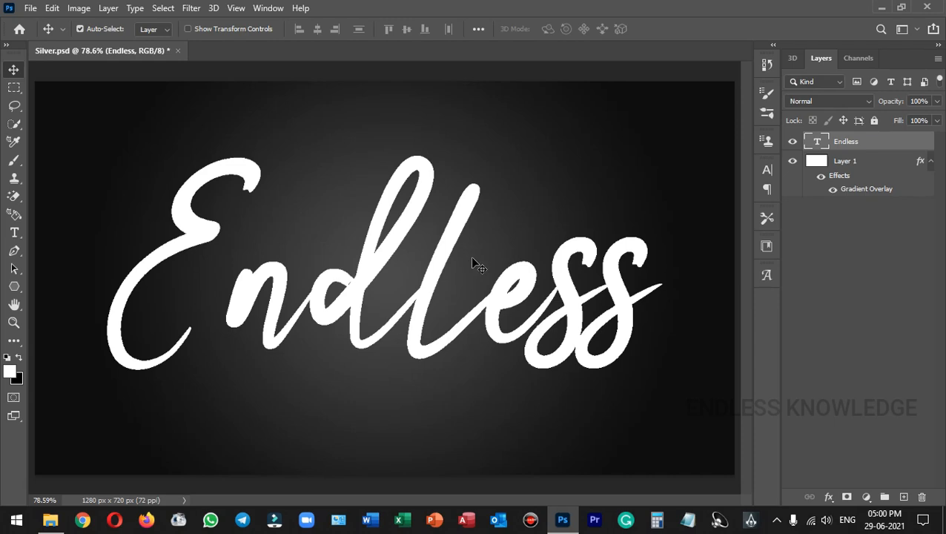
- Add a Bevel & Emboss effect to the Endless text layer with the Inner Bevel style and Smooth technique
{"action": "double_click", "coordinate": [909, 140]}
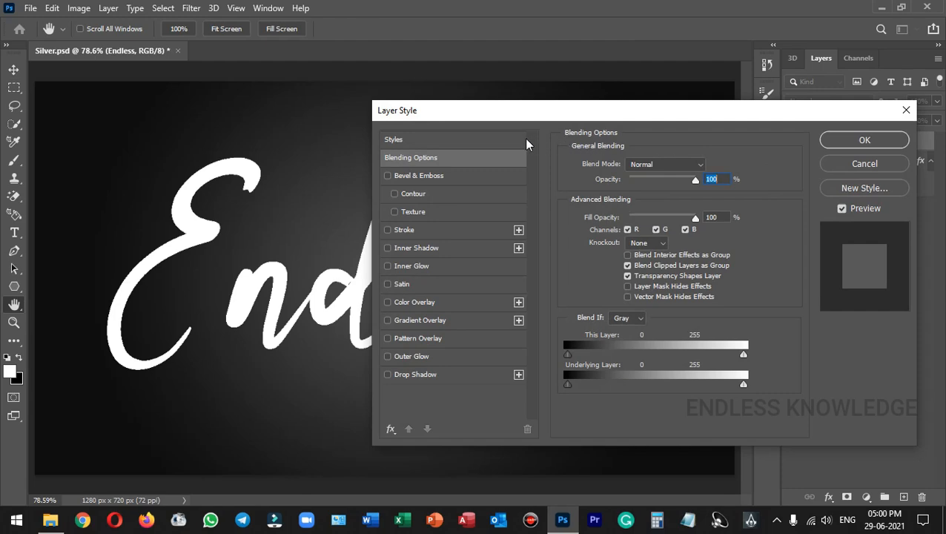
{"action": "left_click", "coordinate": [442, 179]}
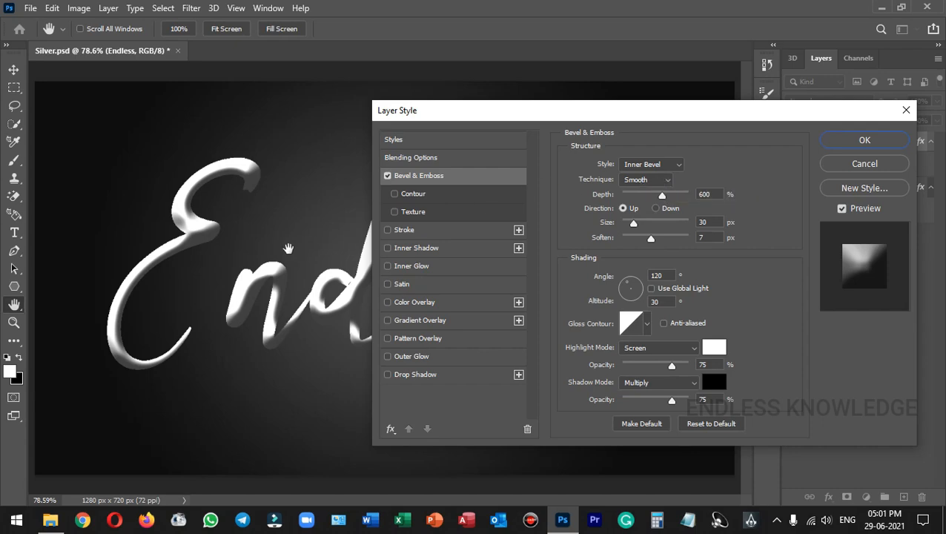
{"action": "left_click", "coordinate": [668, 178]}
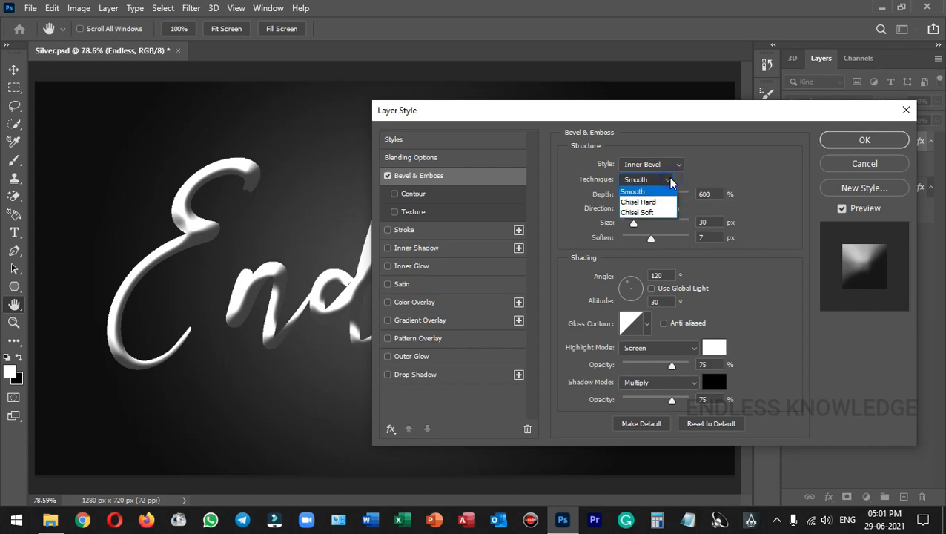
{"action": "left_click", "coordinate": [659, 202]}
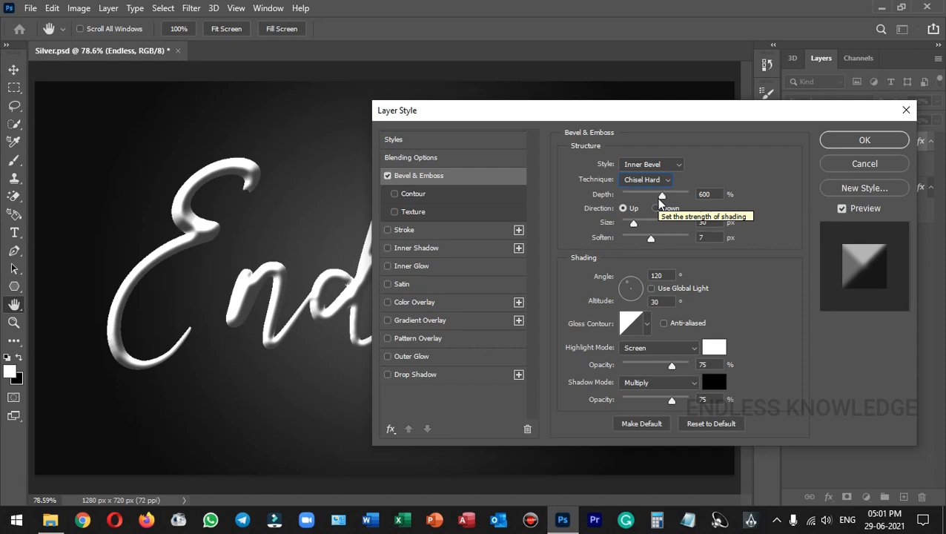
{"action": "left_click", "coordinate": [660, 181]}
{"action": "left_click", "coordinate": [658, 191]}
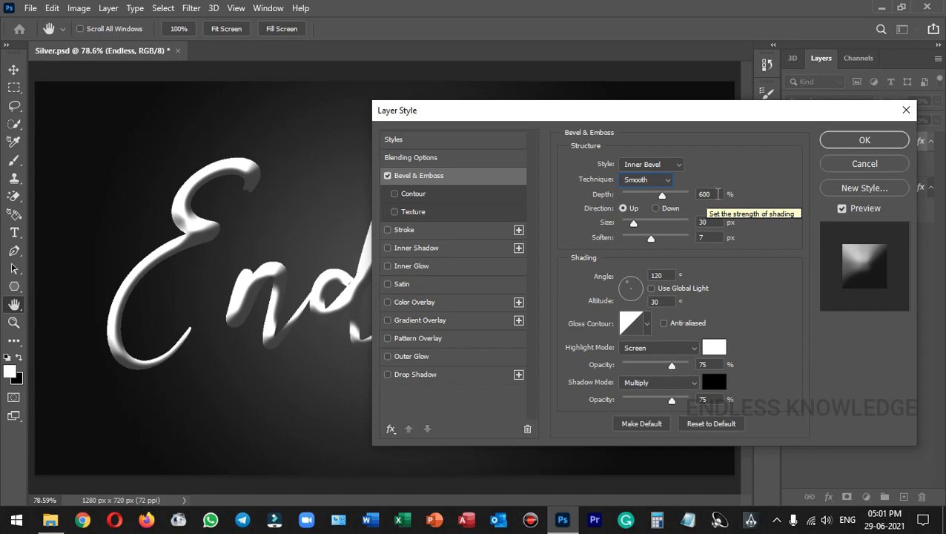
- Set the bevel's depth to 450% and its direction to Up
{"action": "left_click_drag", "start_coordinate": [716, 194], "coordinate": [689, 194]}
{"action": "type", "text": "450"}
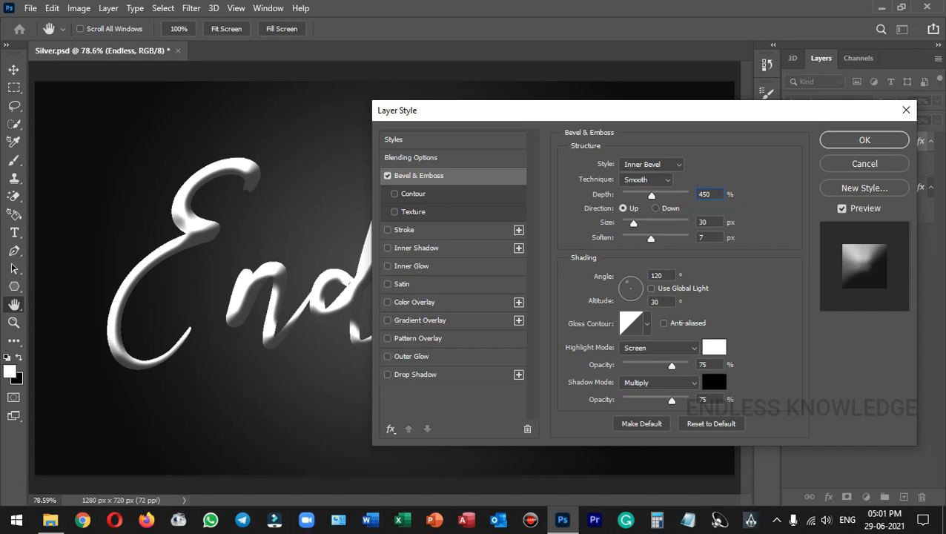
{"action": "left_click", "coordinate": [656, 208]}
{"action": "left_click", "coordinate": [629, 208]}
- Set the bevel's size to 15 px and its soften value to 2 px
{"action": "double_click", "coordinate": [715, 222]}
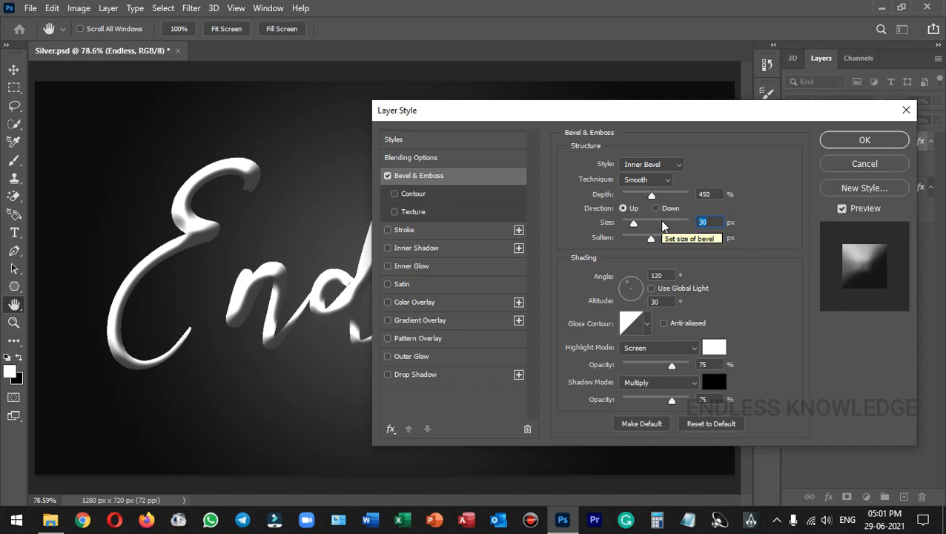
{"action": "type", "text": "15"}
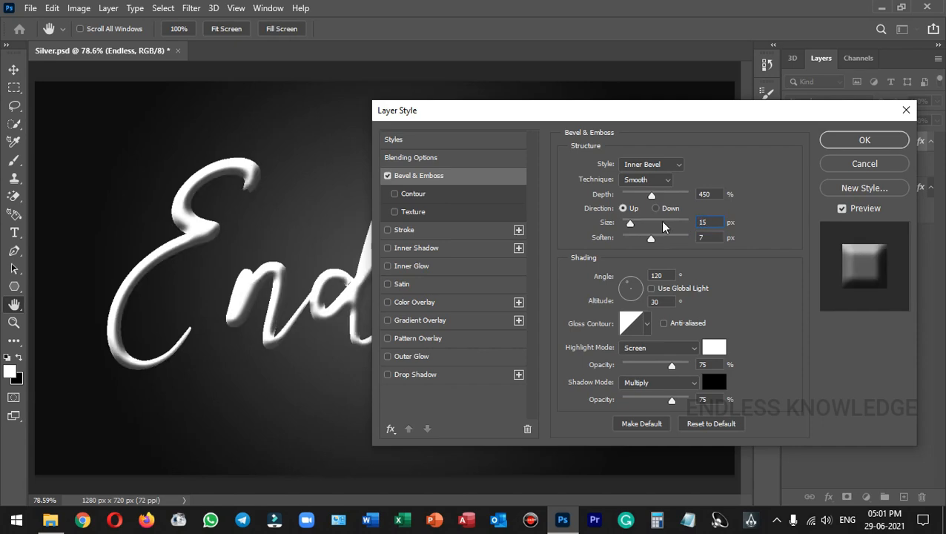
{"action": "key", "text": "Tab"}
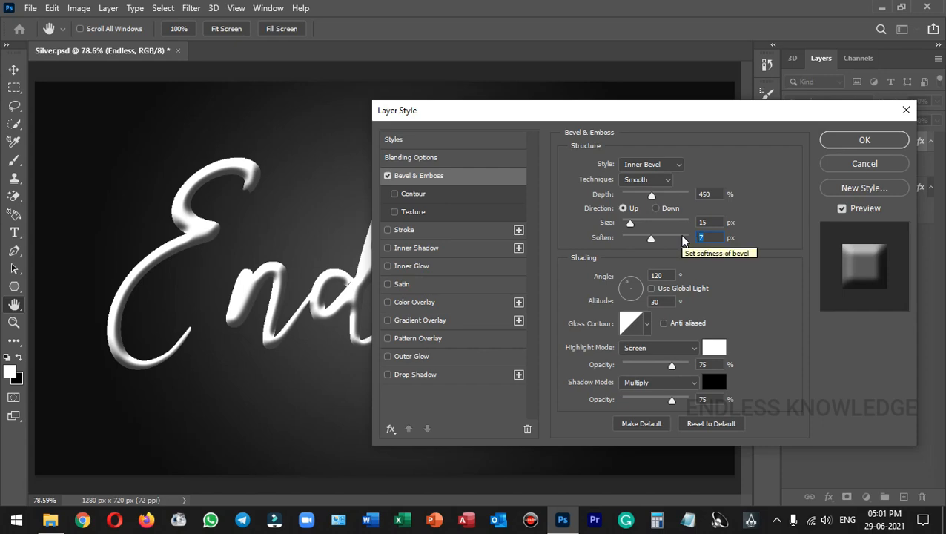
{"action": "type", "text": "2"}
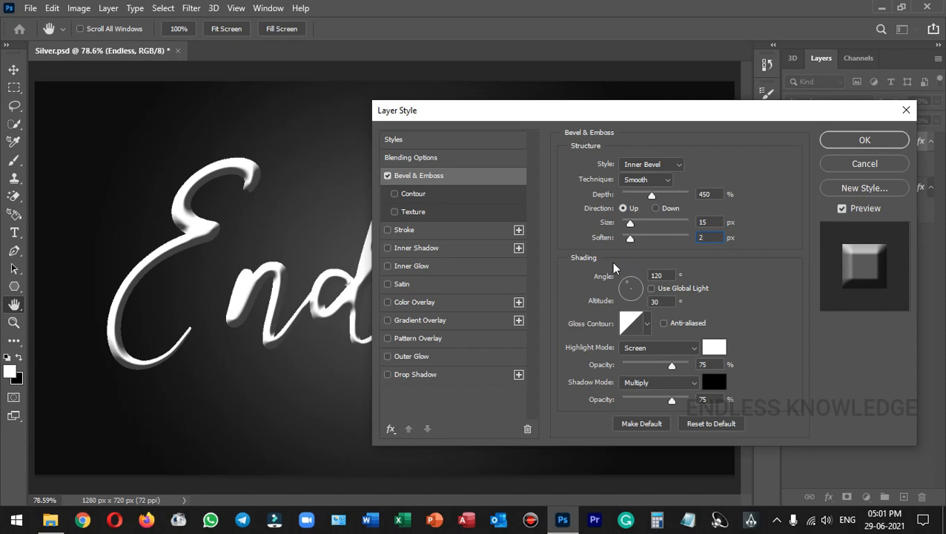
- Keep global light off for the bevel and set its shading angle to 65° and altitude to 45°
{"action": "left_click", "coordinate": [663, 286]}
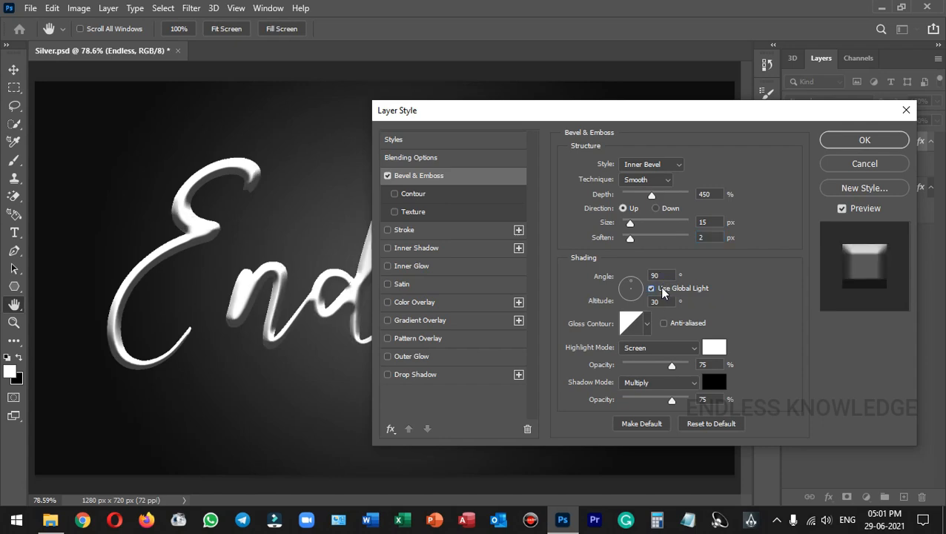
{"action": "left_click", "coordinate": [662, 289]}
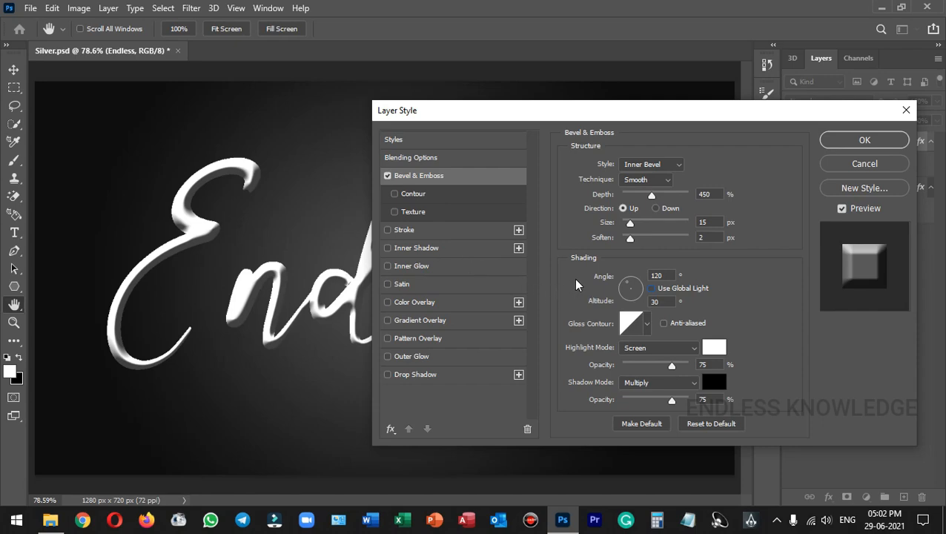
{"action": "double_click", "coordinate": [658, 275]}
{"action": "type", "text": "65"}
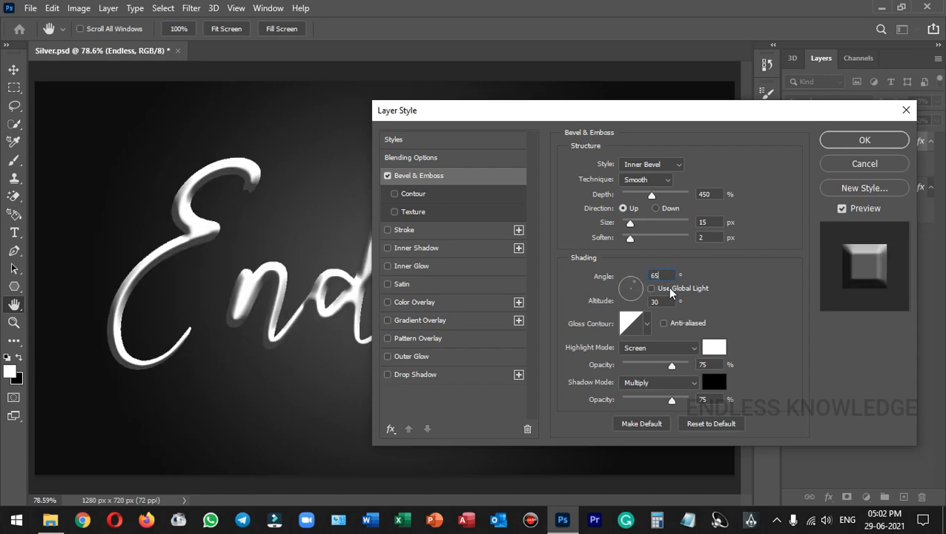
{"action": "double_click", "coordinate": [671, 303]}
{"action": "type", "text": "450"}
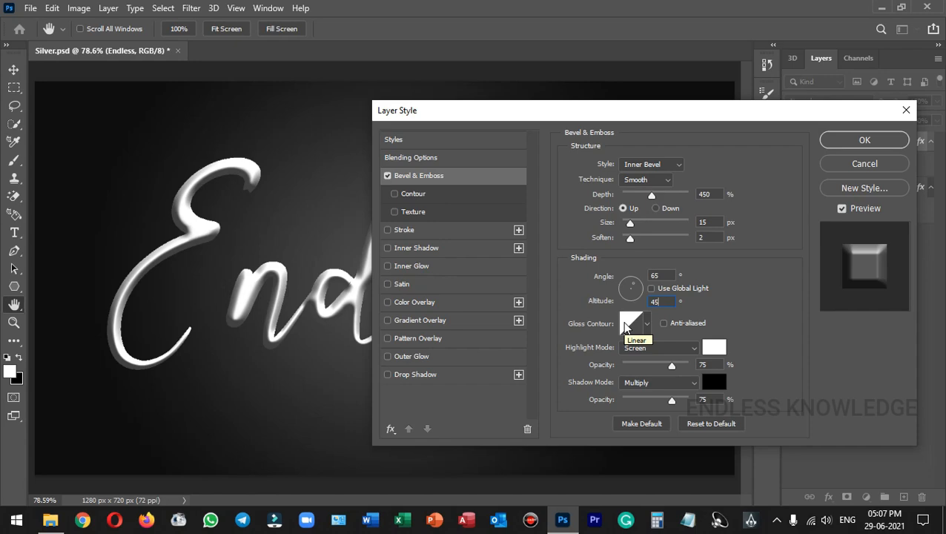
- Apply the Ring - Double gloss contour to the bevel
{"action": "left_click", "coordinate": [647, 324]}
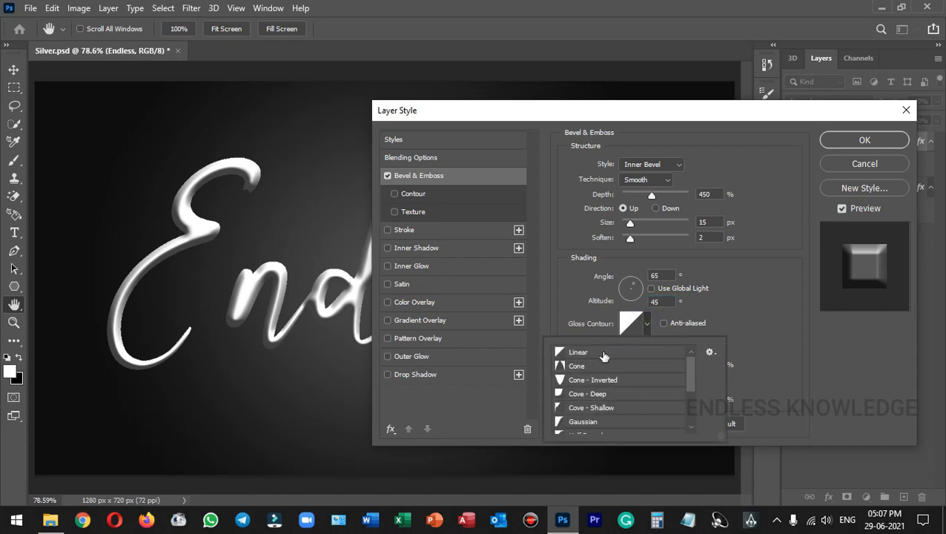
{"action": "scroll", "coordinate": [605, 357], "scroll_direction": "down", "scroll_amount": 5}
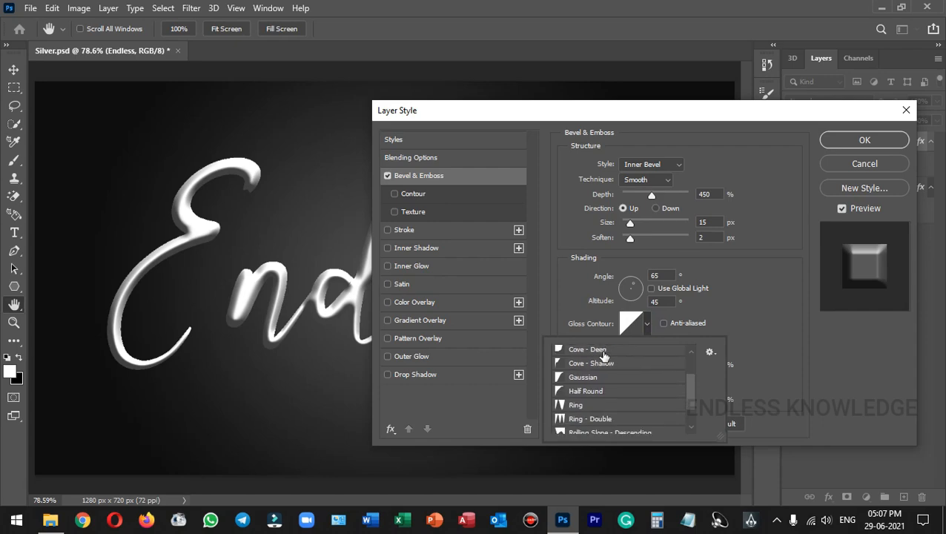
{"action": "left_click", "coordinate": [616, 387]}
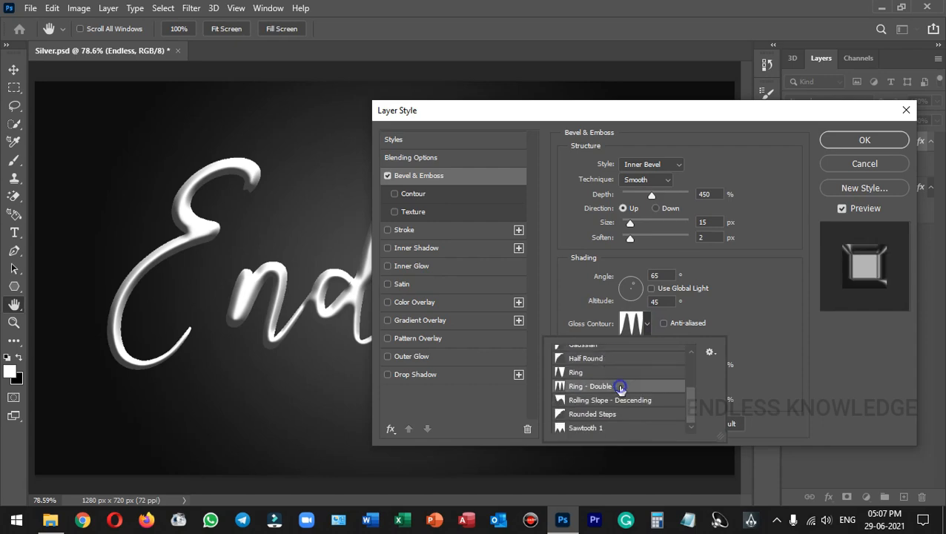
{"action": "left_click", "coordinate": [625, 373]}
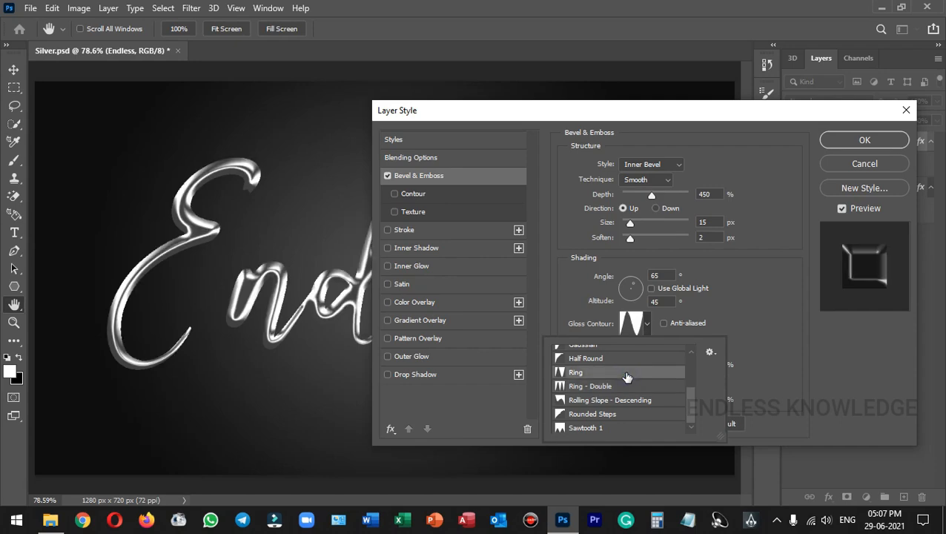
{"action": "left_click", "coordinate": [629, 388]}
{"action": "scroll", "coordinate": [630, 391], "scroll_direction": "up", "scroll_amount": 4}
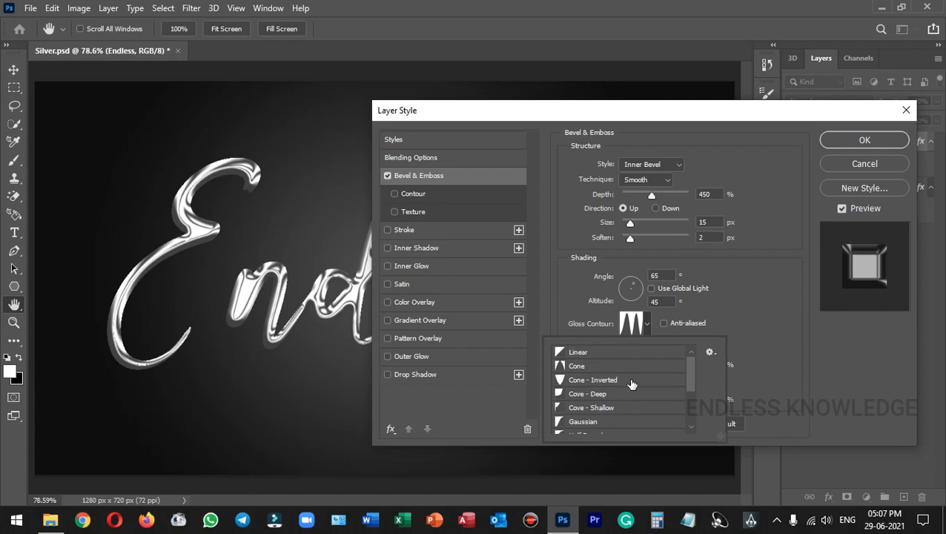
{"action": "left_click", "coordinate": [709, 353]}
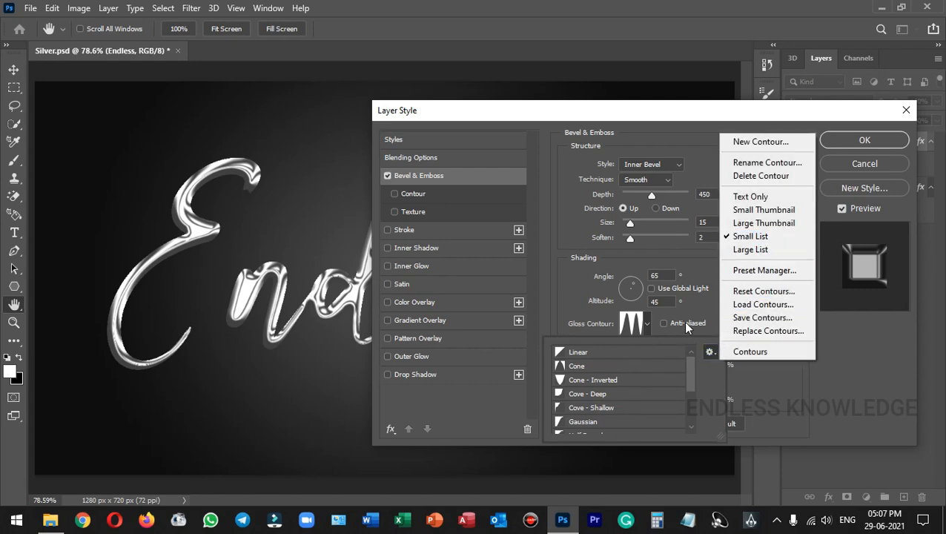
{"action": "left_click", "coordinate": [730, 318]}
{"action": "left_click", "coordinate": [738, 321]}
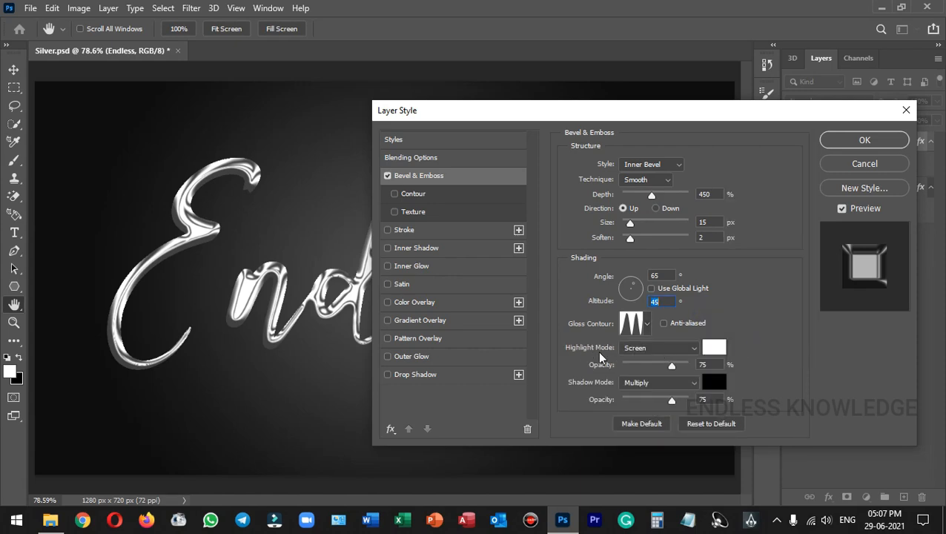
- Set the bevel's highlight mode to Linear Dodge (Add) with white (ffffff) as the highlight colour
{"action": "left_click", "coordinate": [673, 347]}
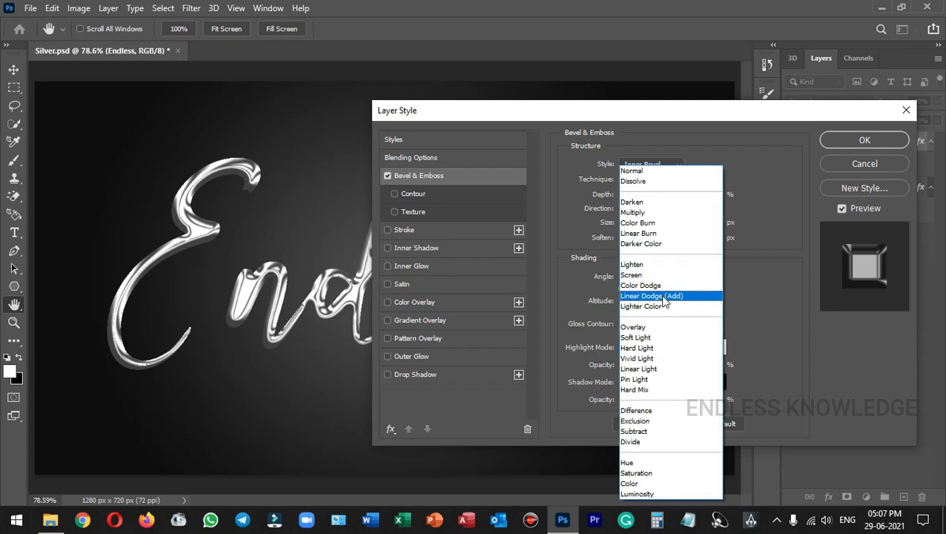
{"action": "left_click", "coordinate": [674, 297]}
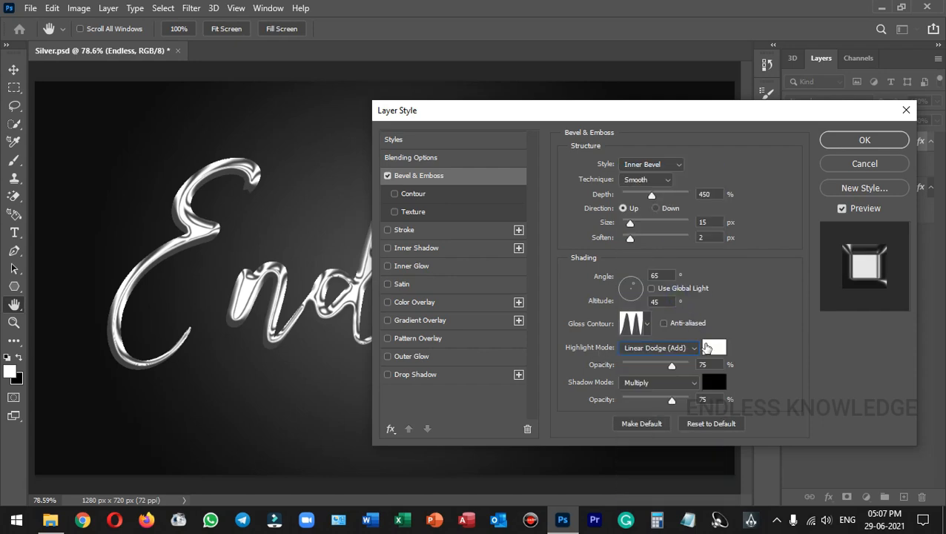
{"action": "left_click", "coordinate": [715, 349]}
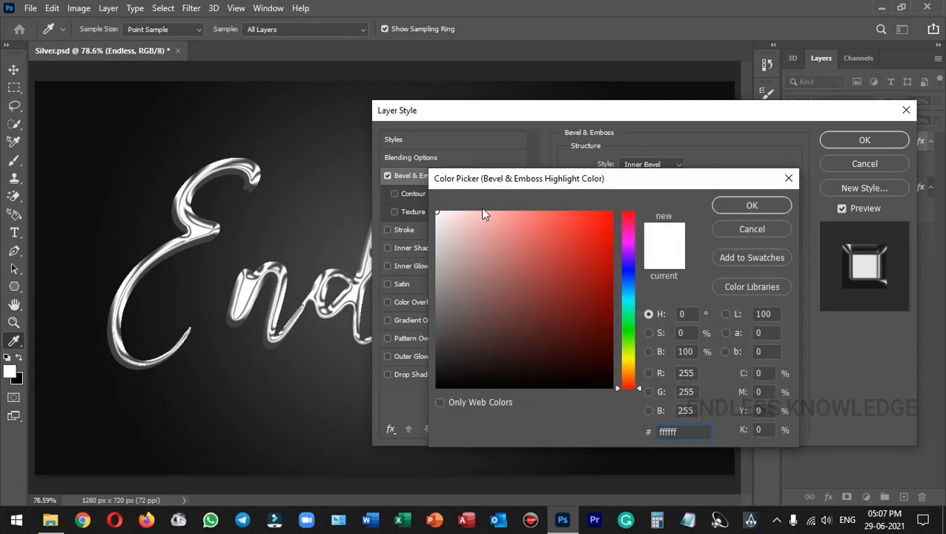
{"action": "left_click", "coordinate": [740, 208]}
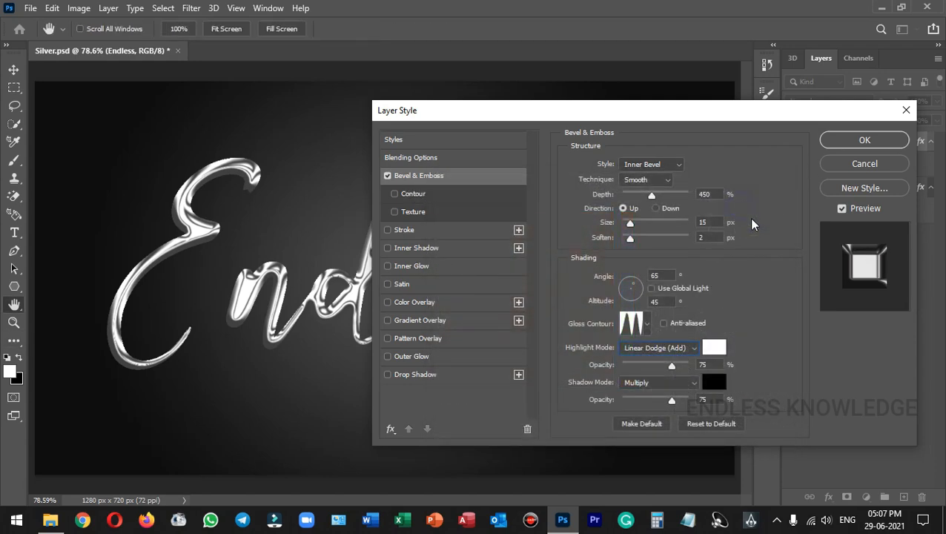
- Use Multiply as the bevel's shadow mode with black (000000) as the shadow colour
{"action": "left_click", "coordinate": [654, 383]}
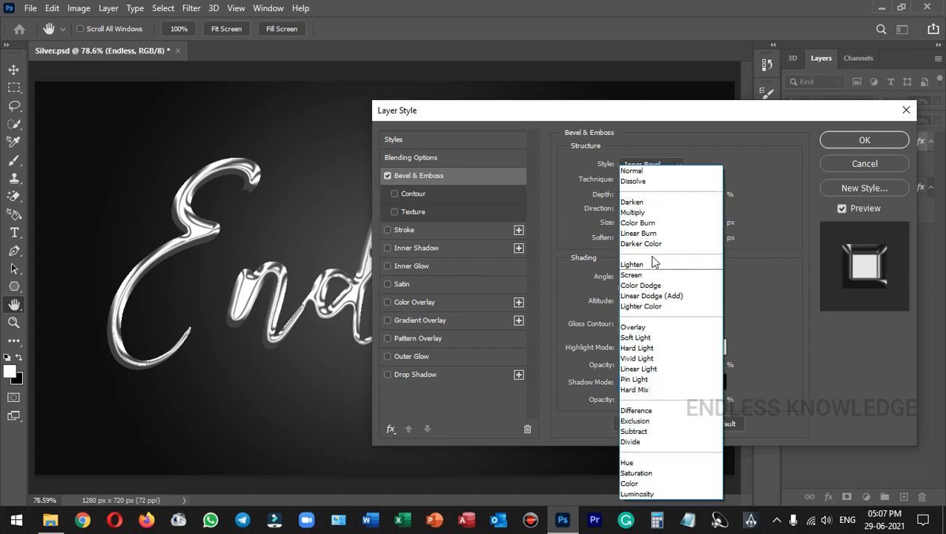
{"action": "left_click", "coordinate": [655, 211]}
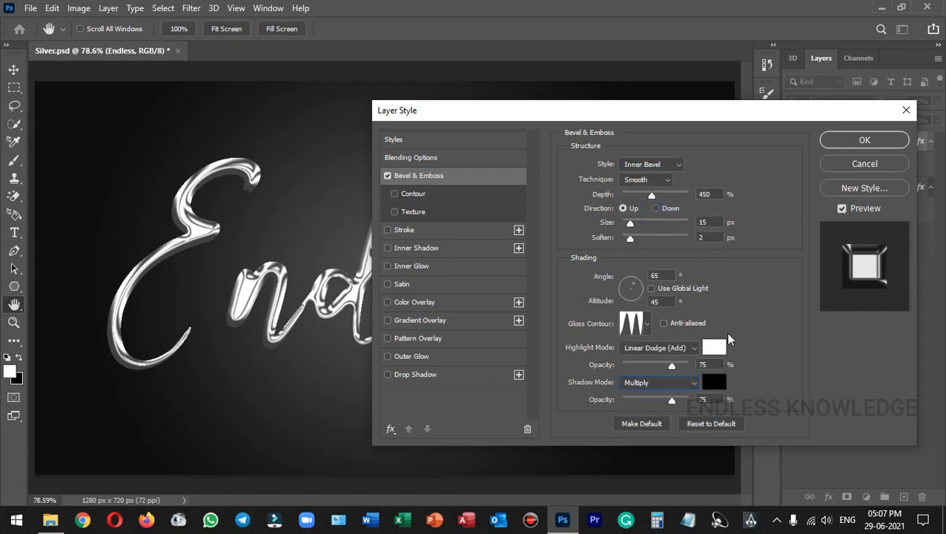
{"action": "left_click", "coordinate": [714, 381]}
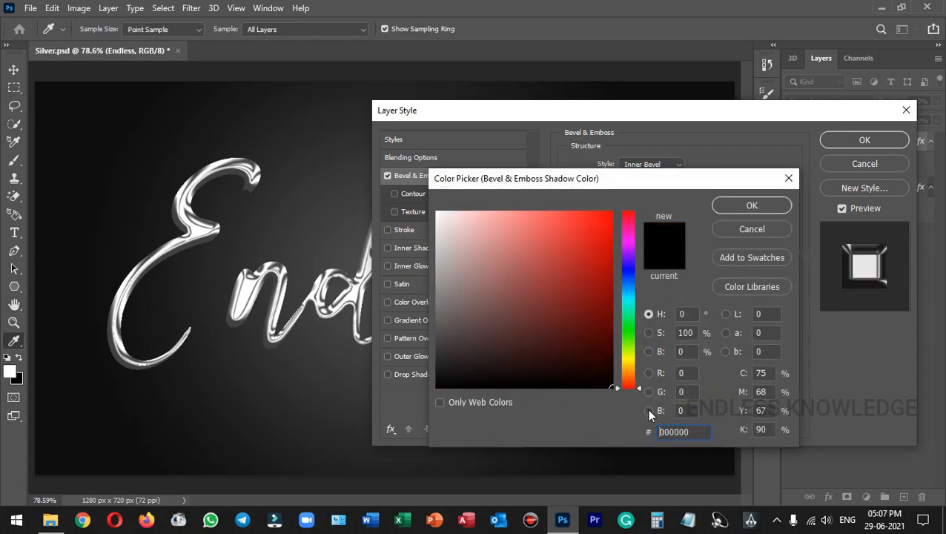
{"action": "left_click", "coordinate": [750, 206]}
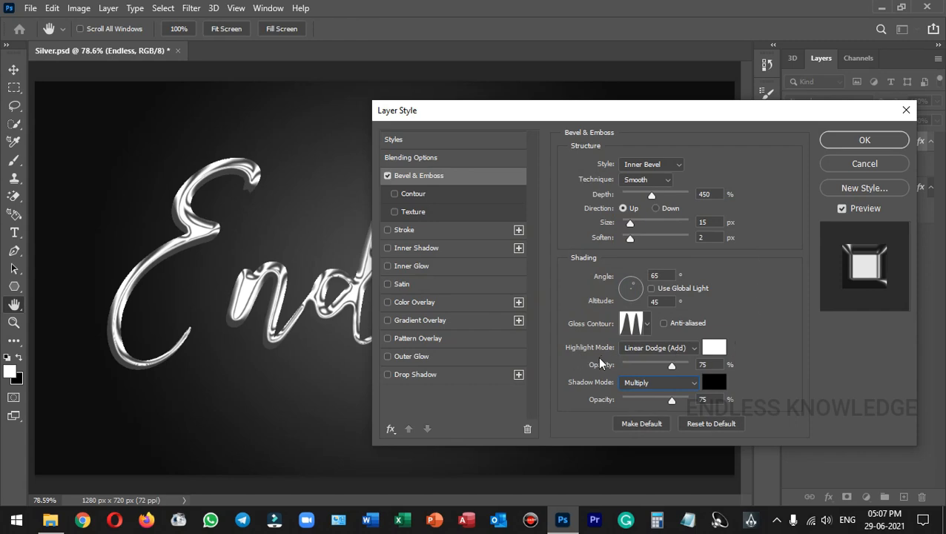
- Set the bevel's highlight opacity to 85% and its shadow opacity to 65%
{"action": "left_click_drag", "start_coordinate": [714, 364], "coordinate": [695, 364]}
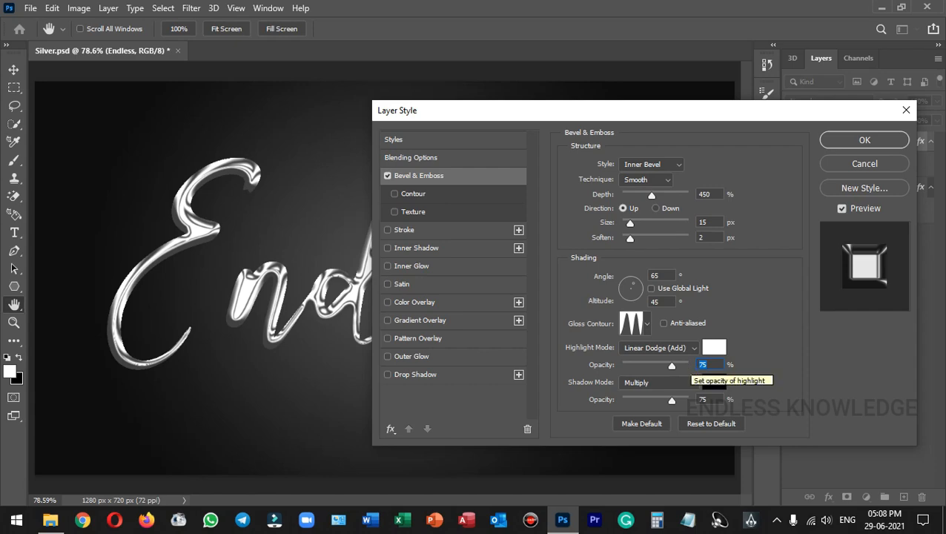
{"action": "type", "text": "85"}
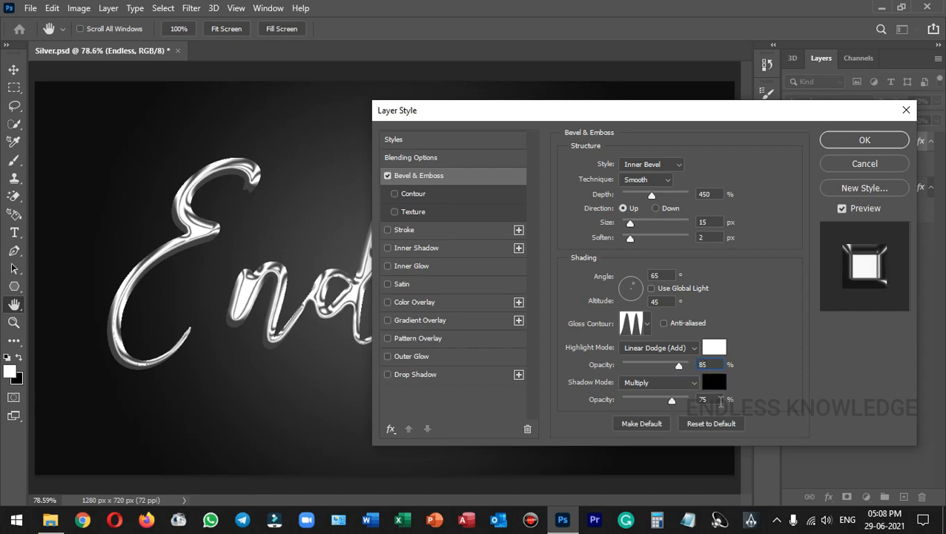
{"action": "left_click_drag", "start_coordinate": [717, 399], "coordinate": [667, 402]}
{"action": "type", "text": "65"}
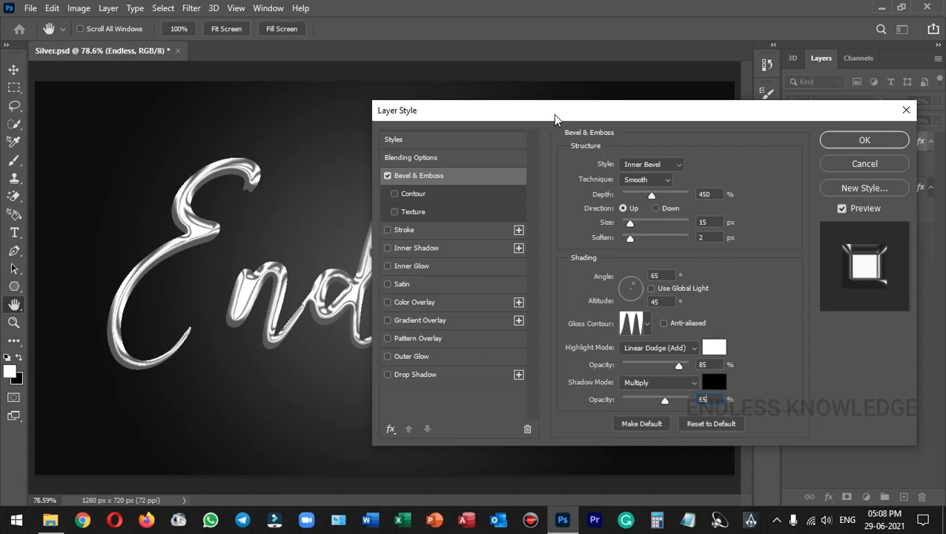
- Move the Layer Style dialog aside and add a Drop Shadow effect with Multiply blend mode and black (000000) colour
{"action": "mouse_move", "coordinate": [553, 114]}
{"action": "left_mouse_down"}
{"action": "mouse_move", "coordinate": [791, 144]}
{"action": "mouse_move", "coordinate": [620, 114]}
{"action": "mouse_move", "coordinate": [539, 114]}
{"action": "left_mouse_up"}
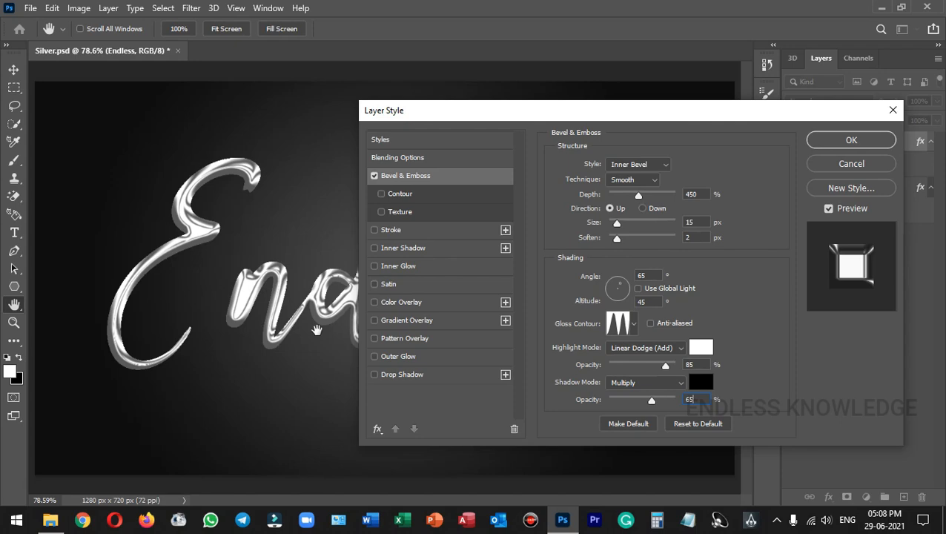
{"action": "left_click_drag", "start_coordinate": [491, 118], "coordinate": [597, 119]}
{"action": "left_click", "coordinate": [487, 376]}
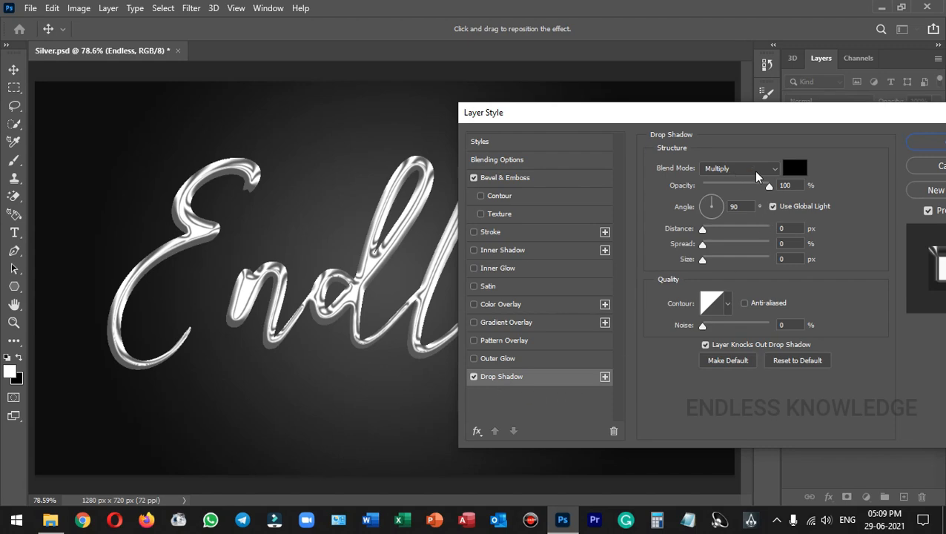
{"action": "left_click", "coordinate": [731, 170]}
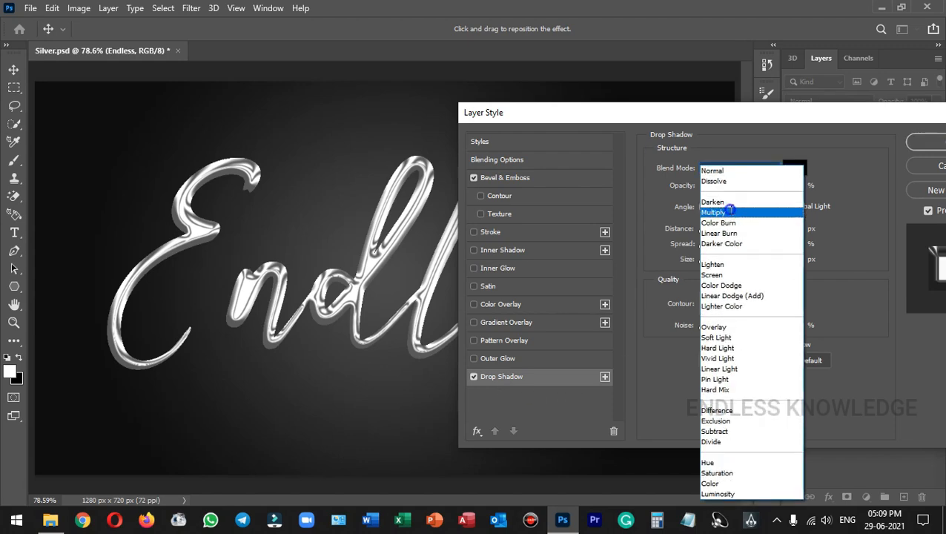
{"action": "left_click", "coordinate": [731, 213]}
{"action": "left_click", "coordinate": [794, 168]}
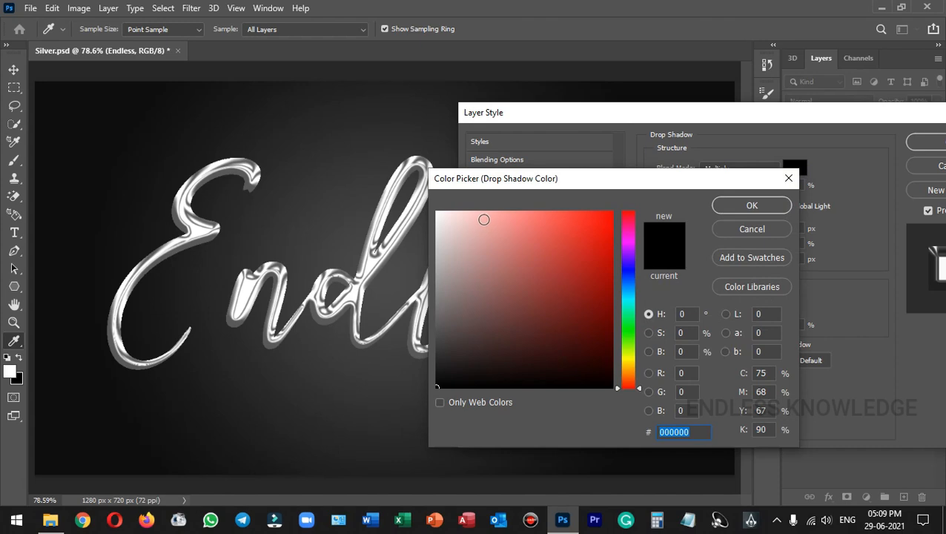
{"action": "left_click_drag", "start_coordinate": [483, 218], "coordinate": [616, 405]}
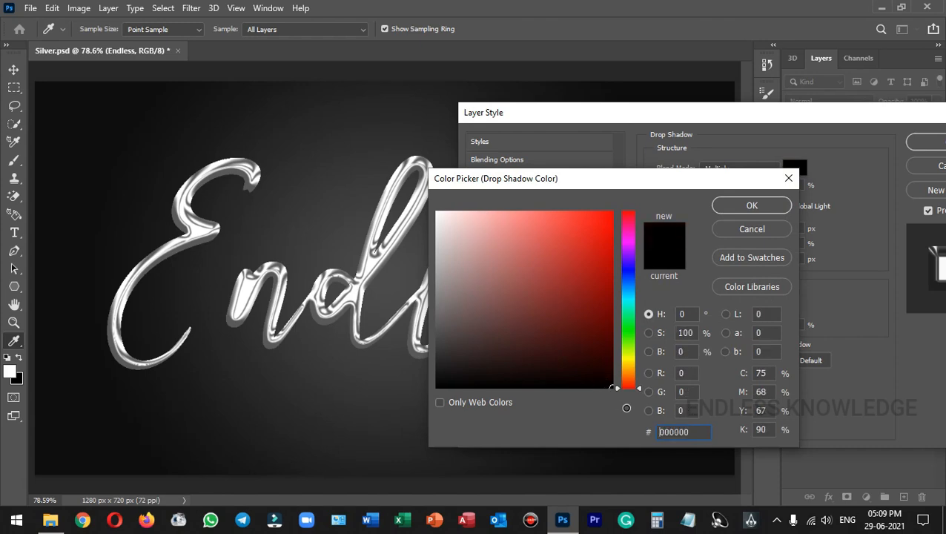
{"action": "left_click", "coordinate": [748, 209]}
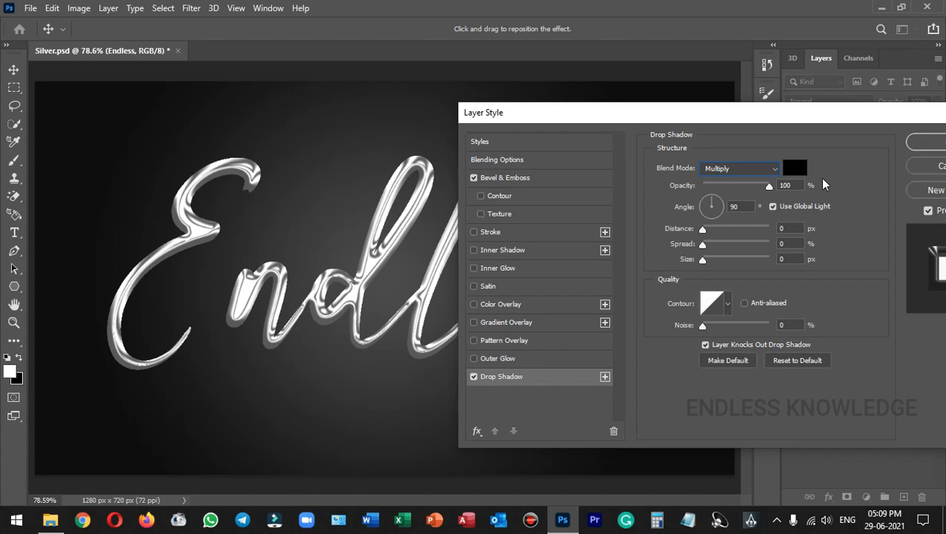
- Set the drop shadow's opacity to 80% and its distance to 10 px
{"action": "left_click", "coordinate": [772, 187]}
{"action": "type", "text": "80"}
{"action": "left_click_drag", "start_coordinate": [792, 229], "coordinate": [780, 229]}
{"action": "type", "text": "16"}
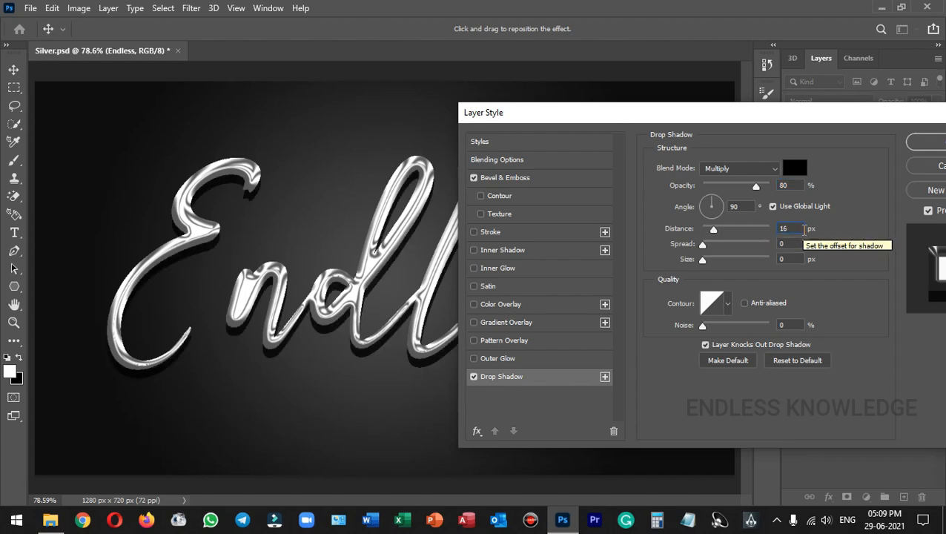
{"action": "type", "text": "10"}
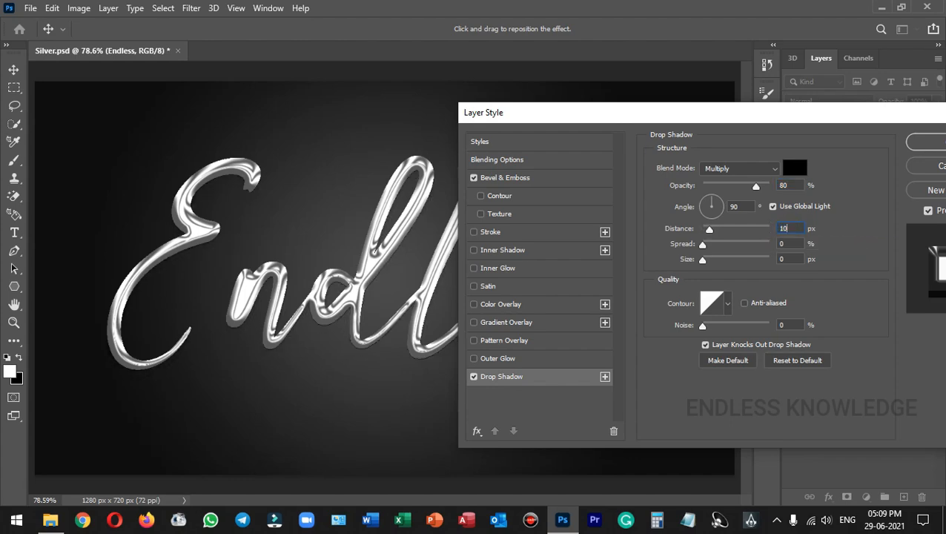
{"action": "key", "text": "Tab"}
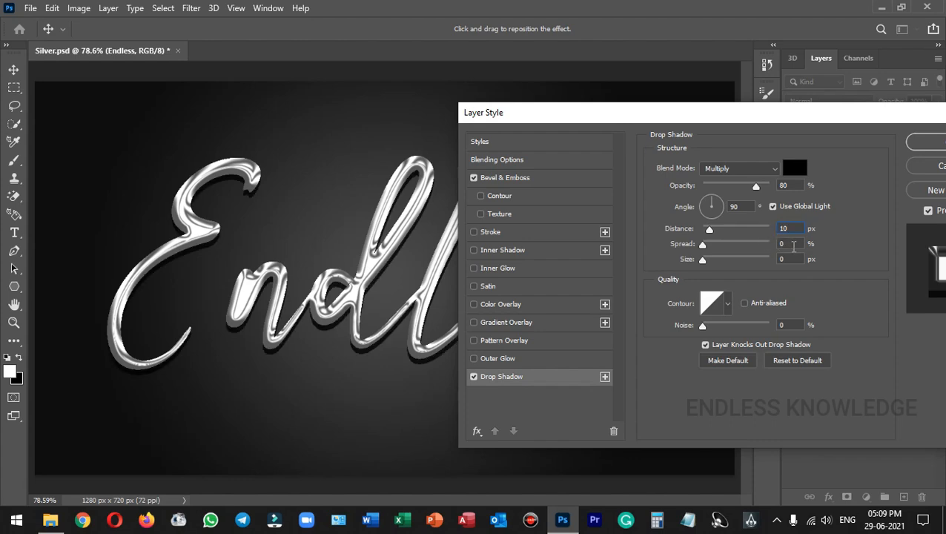
- Set the drop shadow's spread to 5%, its size to 10 px and its distance to 10 px, and apply the layer style
{"action": "type", "text": "5"}
{"action": "key", "text": "Tab"}
{"action": "type", "text": "10"}
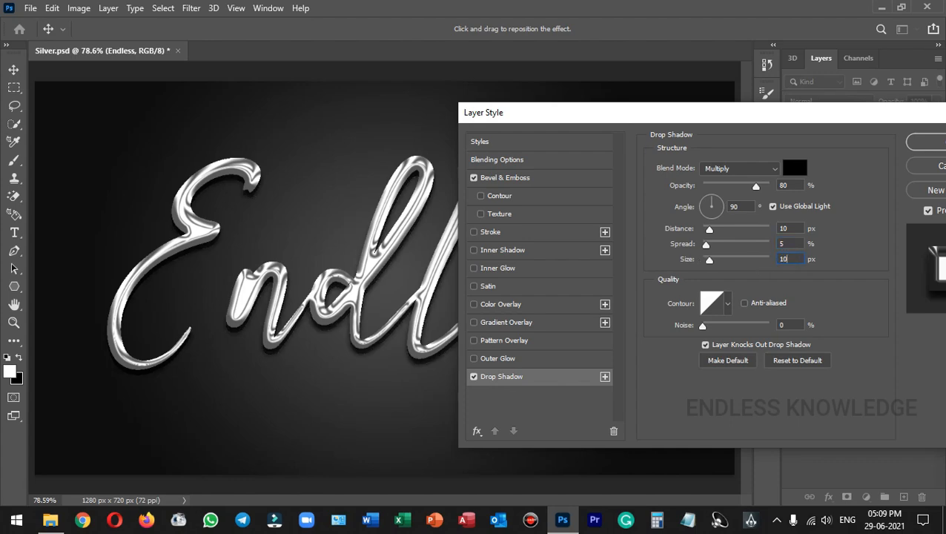
{"action": "mouse_move", "coordinate": [707, 230]}
{"action": "left_mouse_down"}
{"action": "mouse_move", "coordinate": [729, 230]}
{"action": "mouse_move", "coordinate": [711, 229]}
{"action": "left_mouse_up"}
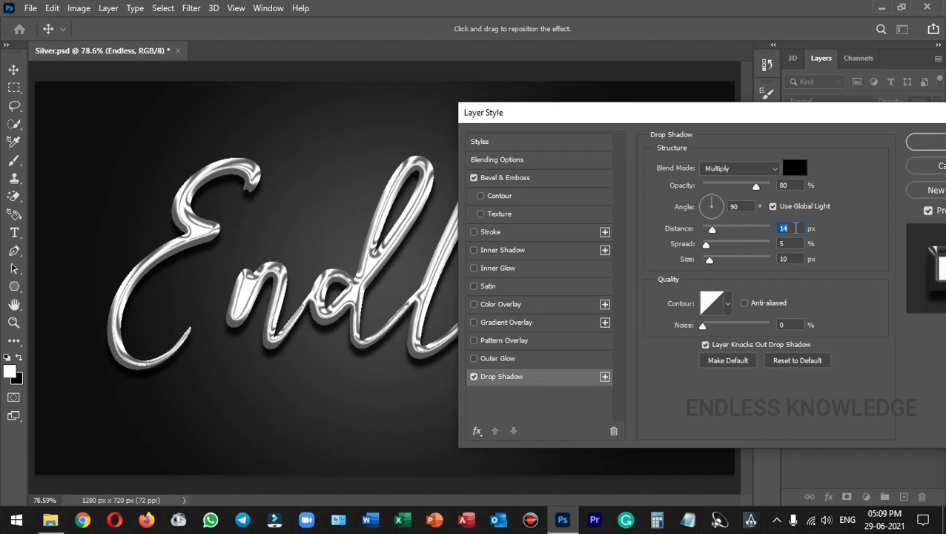
{"action": "type", "text": "10"}
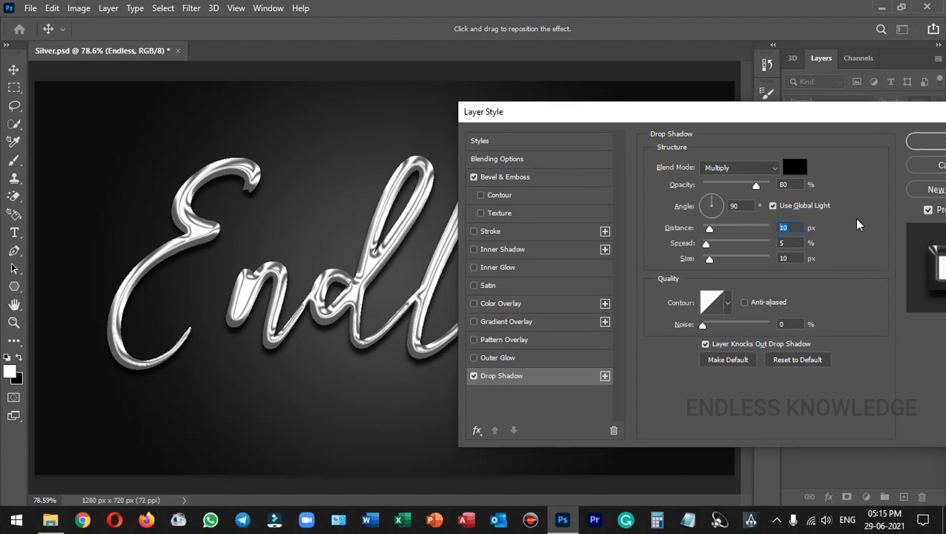
{"action": "left_click", "coordinate": [919, 144]}
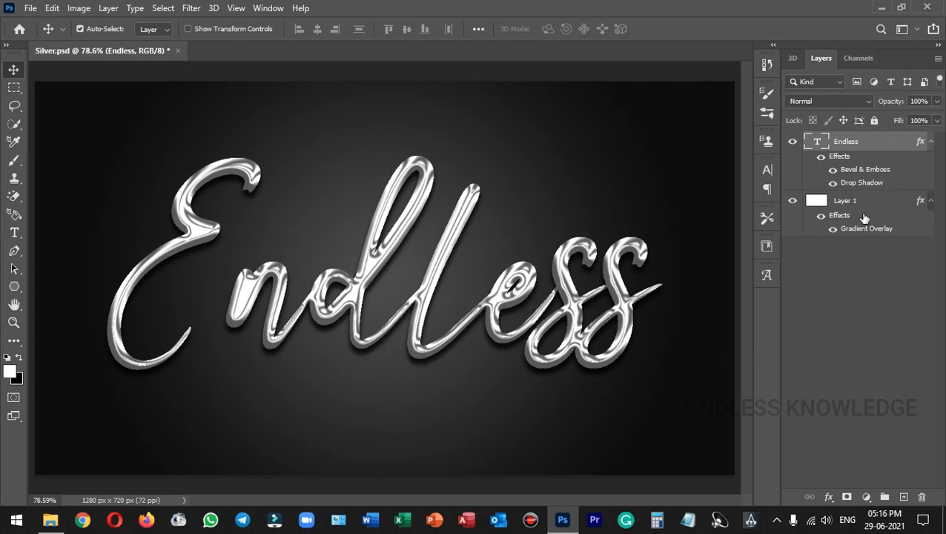
- Collapse the Endless text layer's effects list and convert the layer to a smart object
{"action": "left_click", "coordinate": [930, 140]}
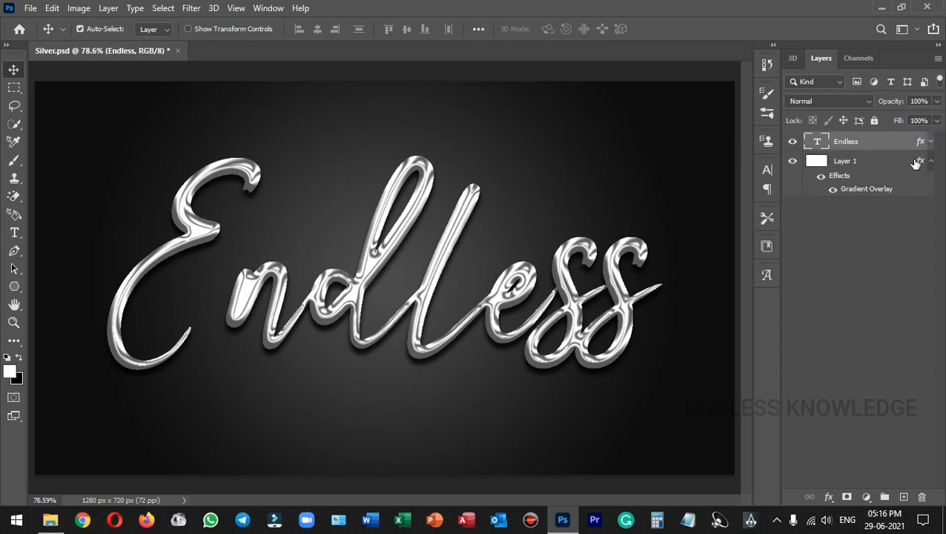
{"action": "right_click", "coordinate": [895, 148]}
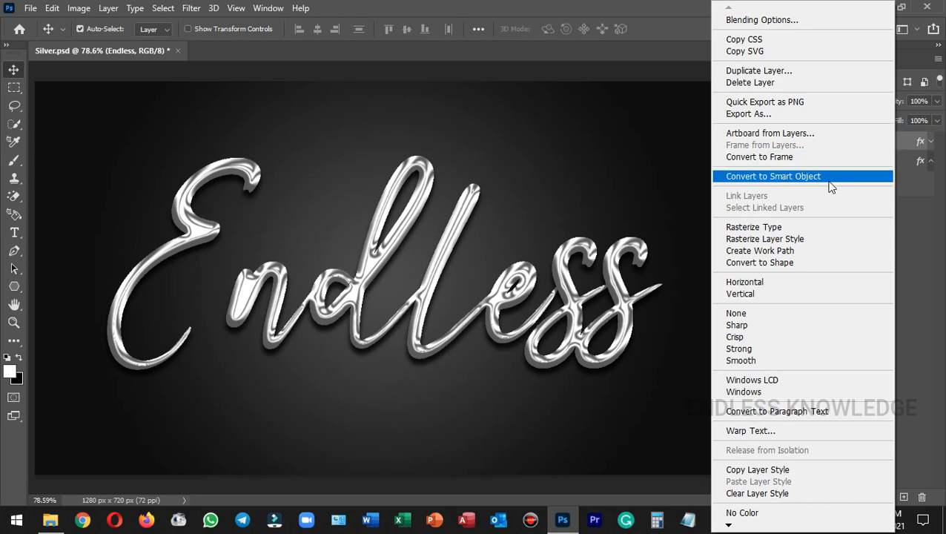
{"action": "left_click", "coordinate": [830, 183]}
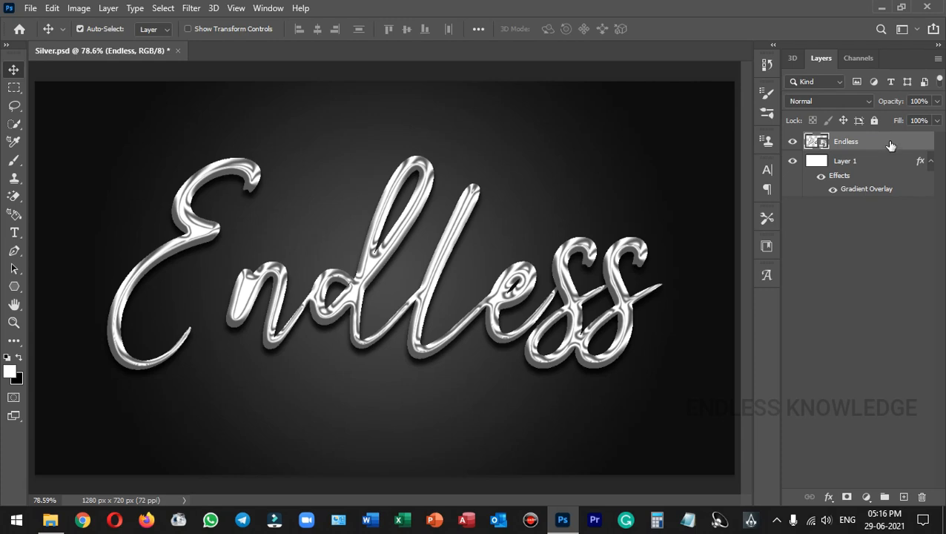
- Add a Curves adjustment clipped to the Endless layer, raising its darker midtones and placing an upper curve point at input 184, output 200
{"action": "left_click", "coordinate": [865, 495]}
{"action": "left_click", "coordinate": [898, 322]}
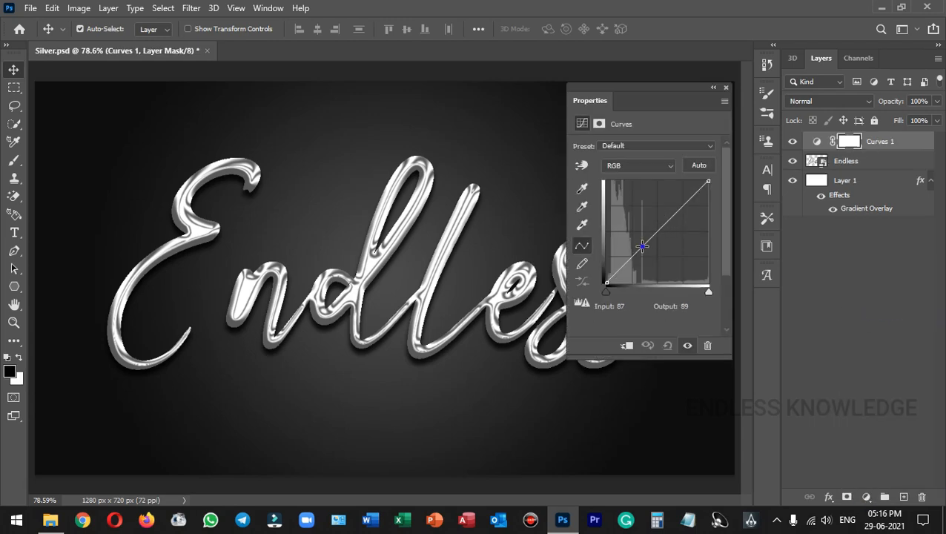
{"action": "mouse_move", "coordinate": [642, 246]}
{"action": "left_mouse_down"}
{"action": "mouse_move", "coordinate": [632, 215]}
{"action": "mouse_move", "coordinate": [639, 237]}
{"action": "left_mouse_up"}
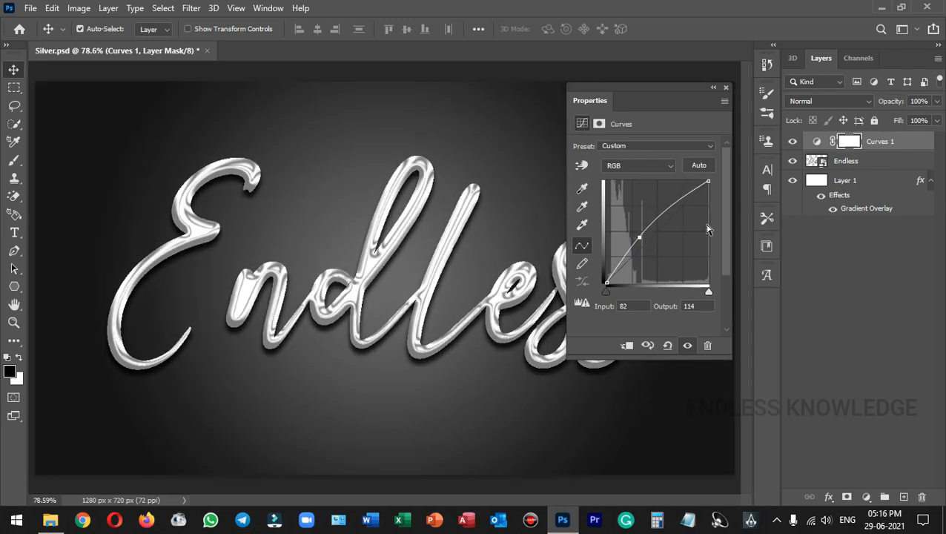
{"action": "left_click", "coordinate": [627, 347]}
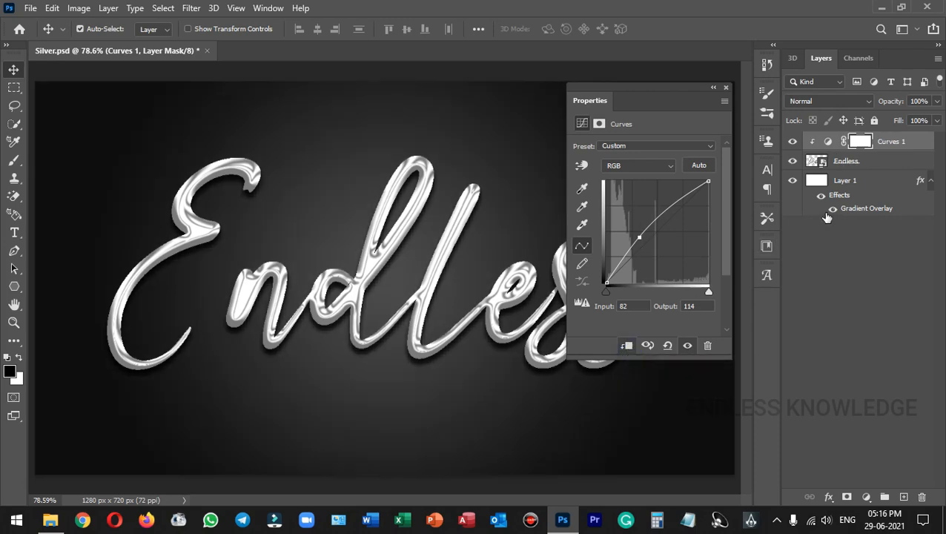
{"action": "left_click_drag", "start_coordinate": [639, 237], "coordinate": [663, 229]}
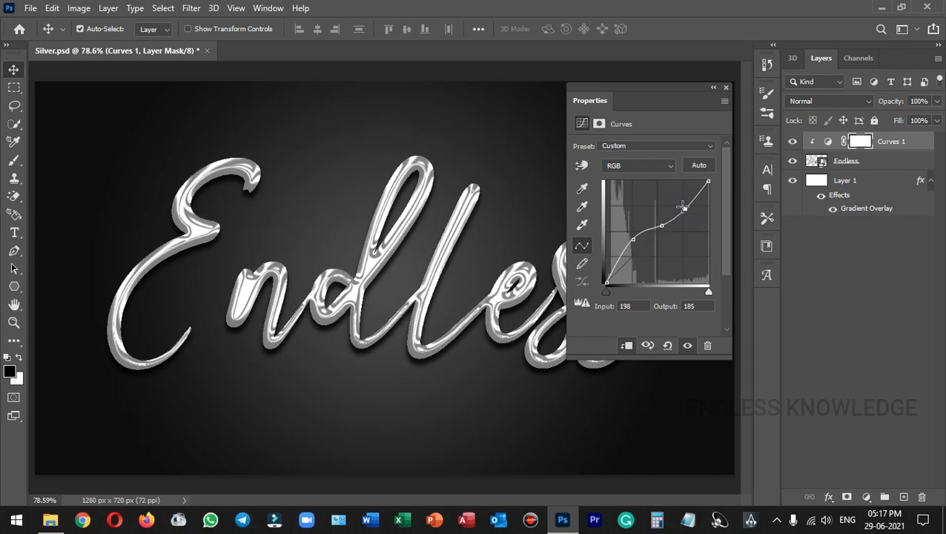
{"action": "left_click_drag", "start_coordinate": [676, 211], "coordinate": [679, 203]}
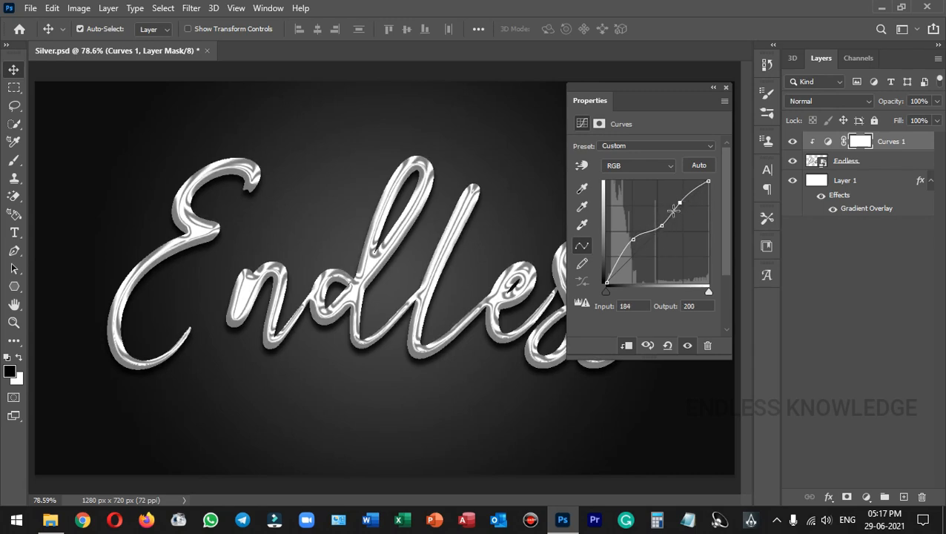
- Compare the text with the Curves adjustment hidden and shown, and close the curve settings
{"action": "left_click", "coordinate": [792, 140]}
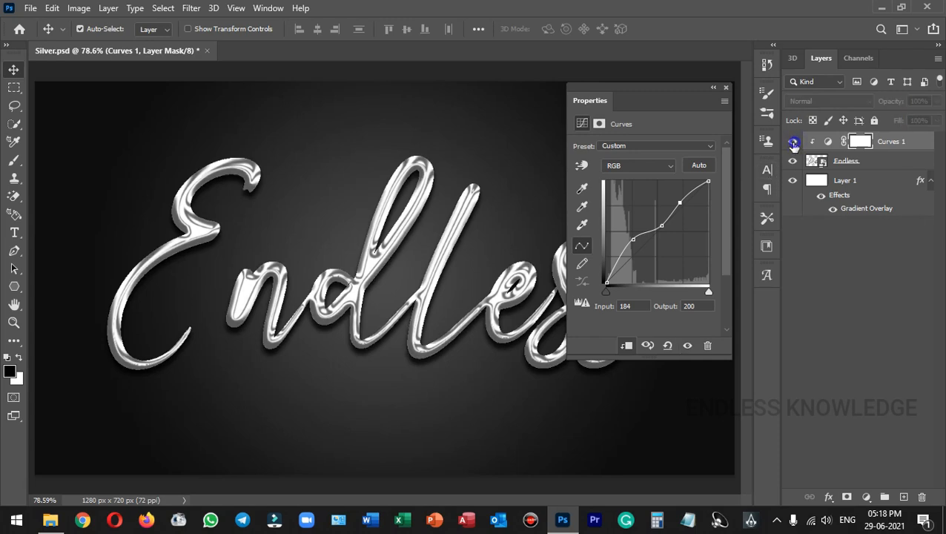
{"action": "left_click", "coordinate": [792, 141]}
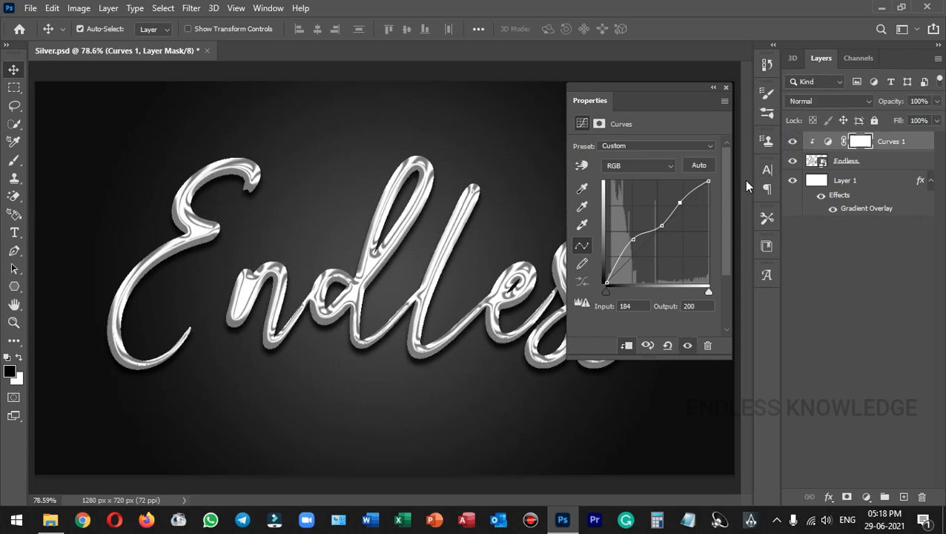
{"action": "left_click", "coordinate": [792, 142]}
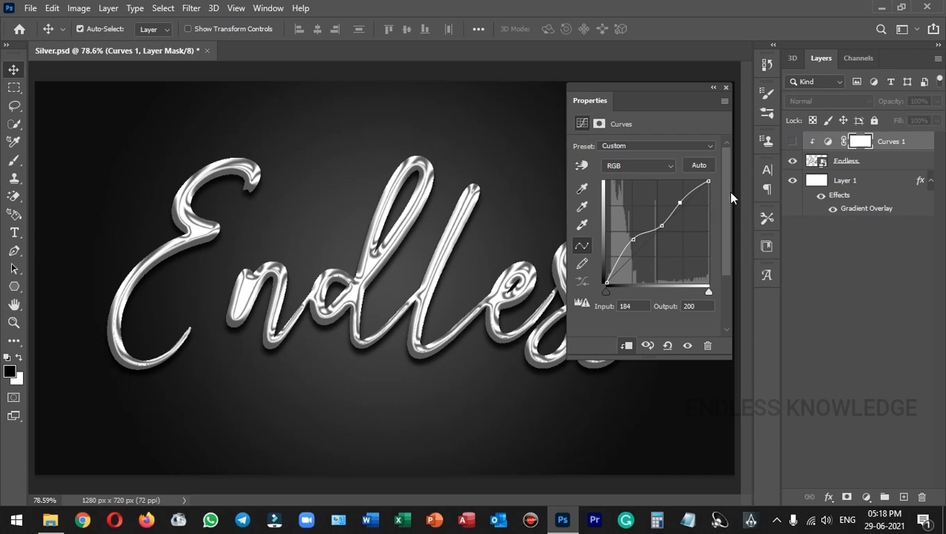
{"action": "left_click", "coordinate": [792, 142]}
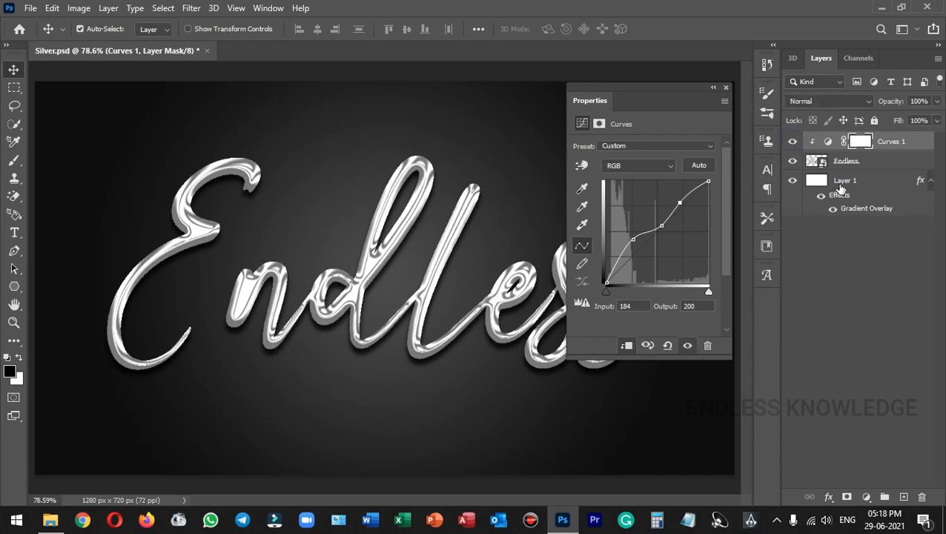
{"action": "left_click", "coordinate": [726, 88]}
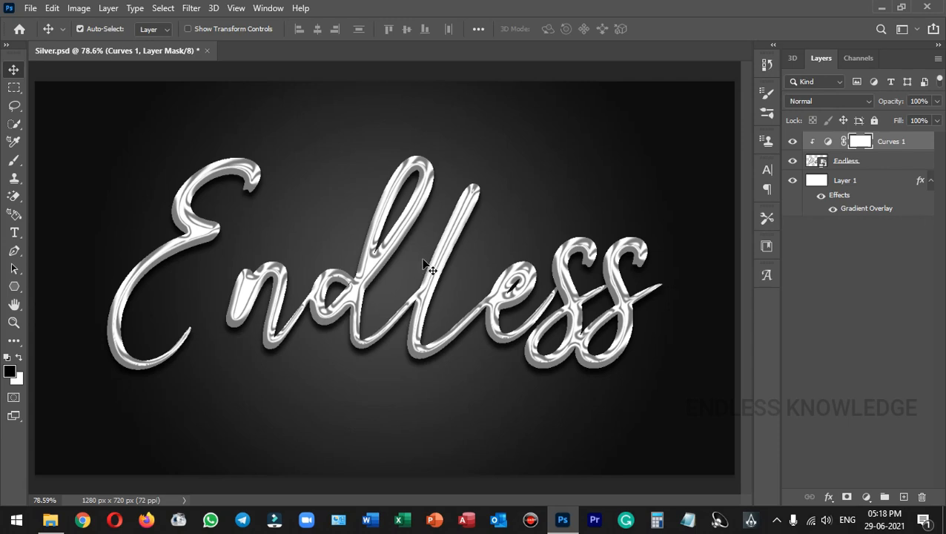
- Start a Lens Flare filter on the Endless smart object and try the lens types, choosing 105mm Prime
{"action": "left_click", "coordinate": [919, 163]}
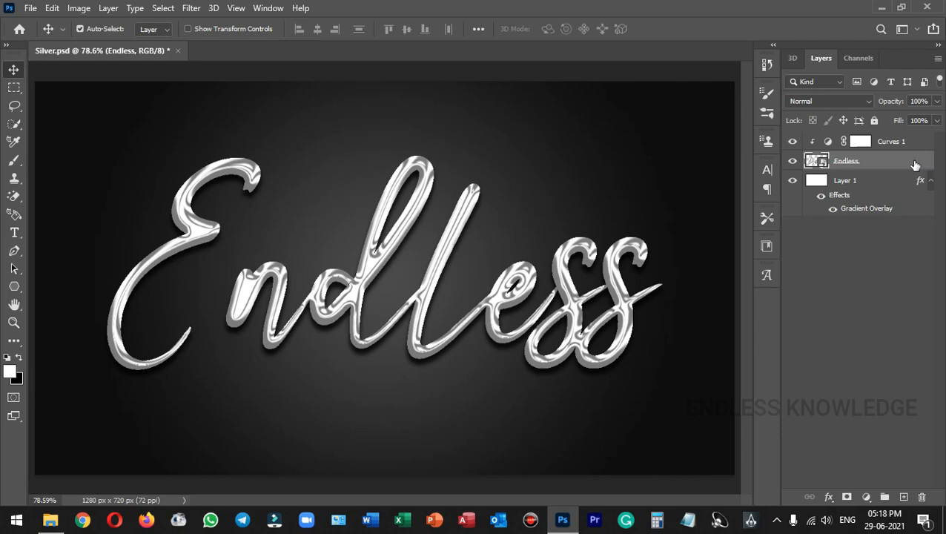
{"action": "left_click", "coordinate": [187, 9]}
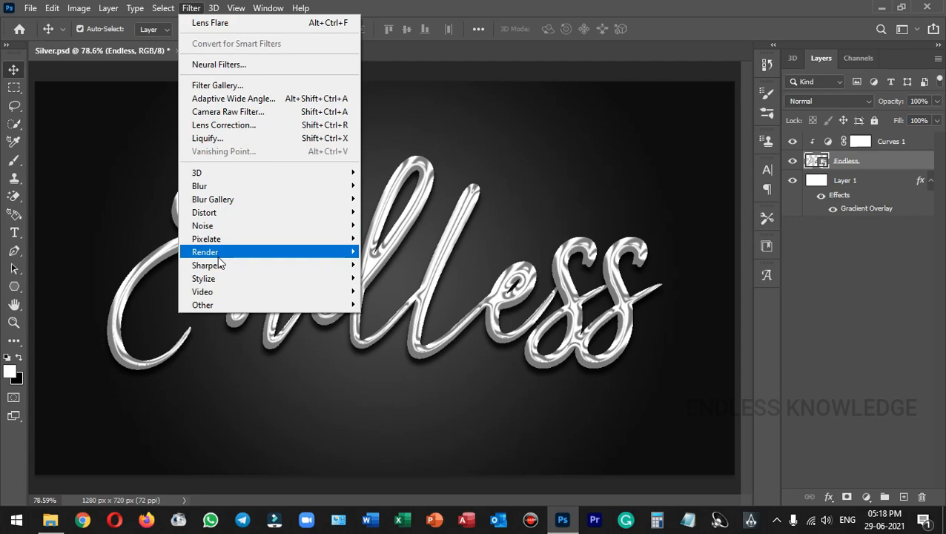
{"action": "mouse_move", "coordinate": [221, 259]}
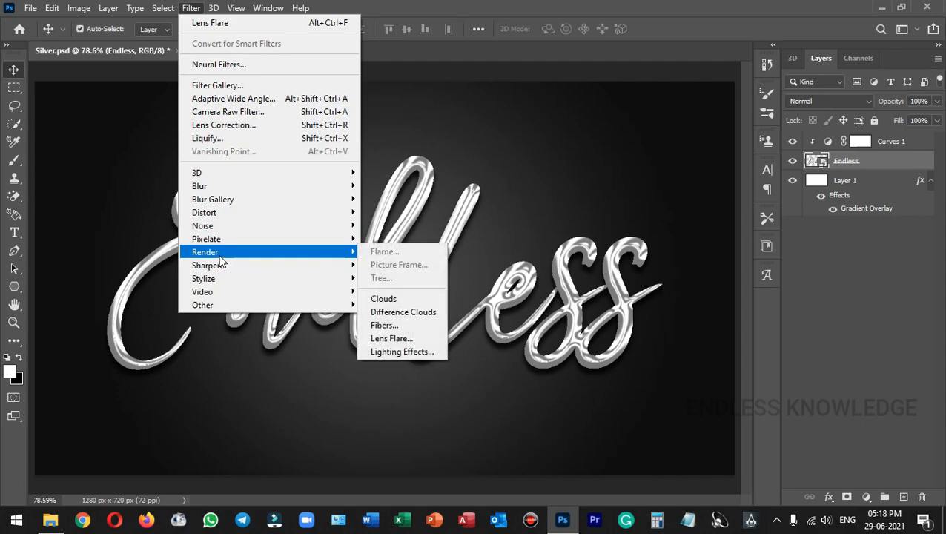
{"action": "left_click", "coordinate": [414, 338]}
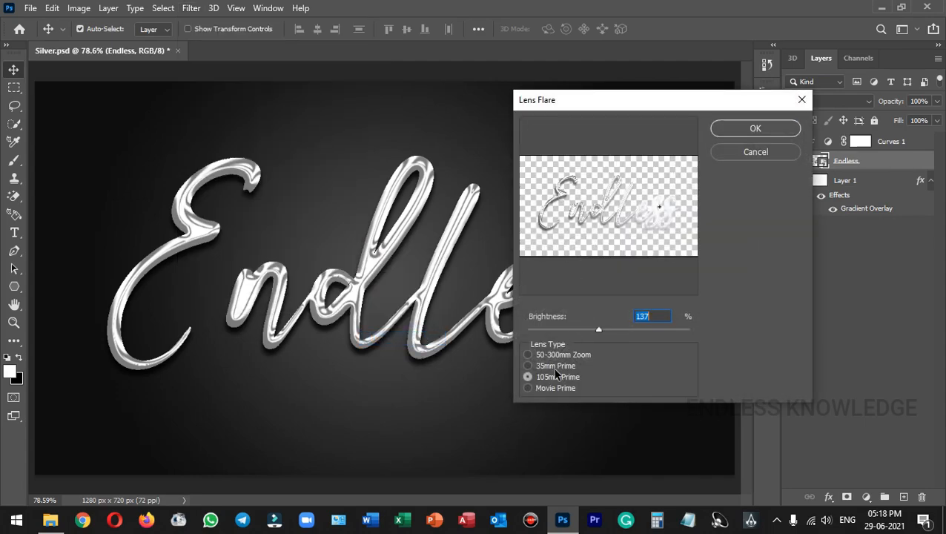
{"action": "left_click", "coordinate": [528, 355]}
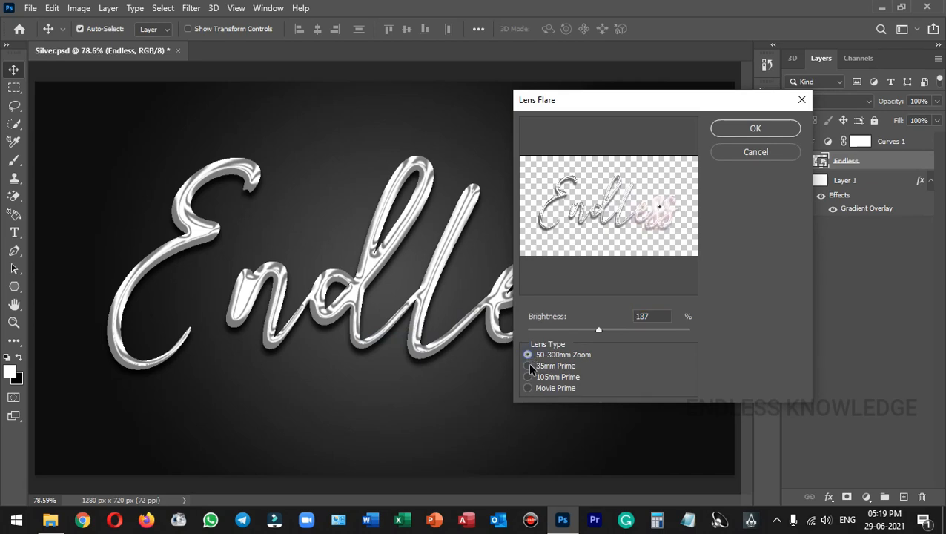
{"action": "left_click", "coordinate": [528, 366]}
{"action": "left_click", "coordinate": [528, 378]}
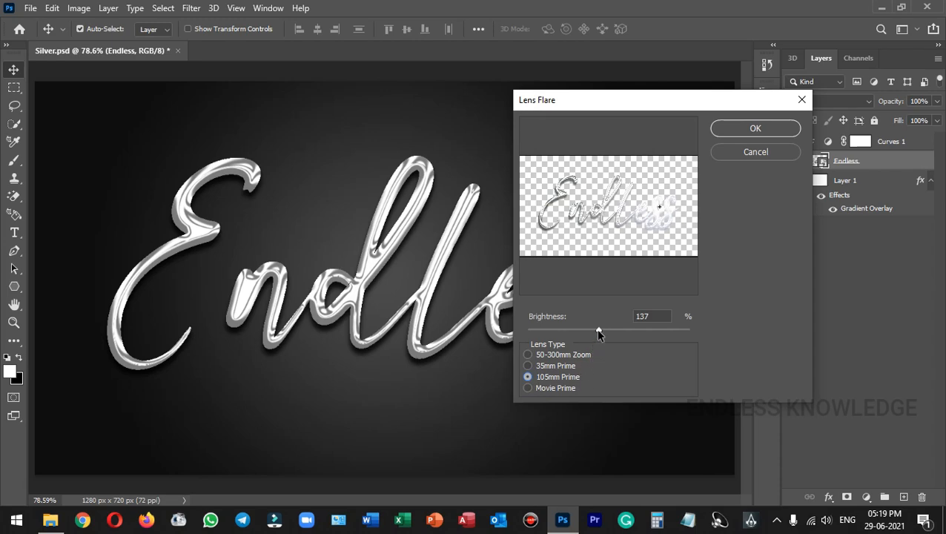
- Try the lens flare at 65% brightness centred on the upper part of the E, and undo the applied filter
{"action": "left_click_drag", "start_coordinate": [598, 330], "coordinate": [563, 330]}
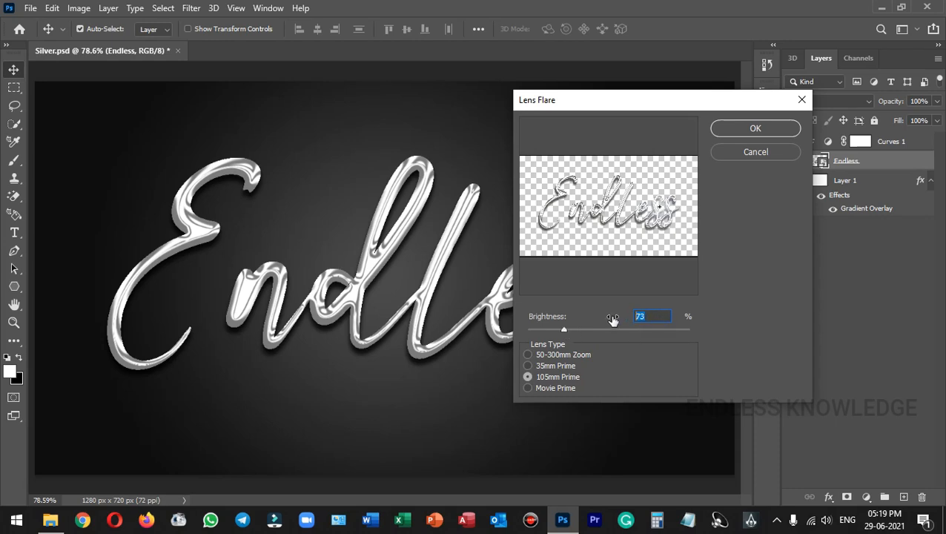
{"action": "type", "text": "65"}
{"action": "left_click", "coordinate": [616, 216]}
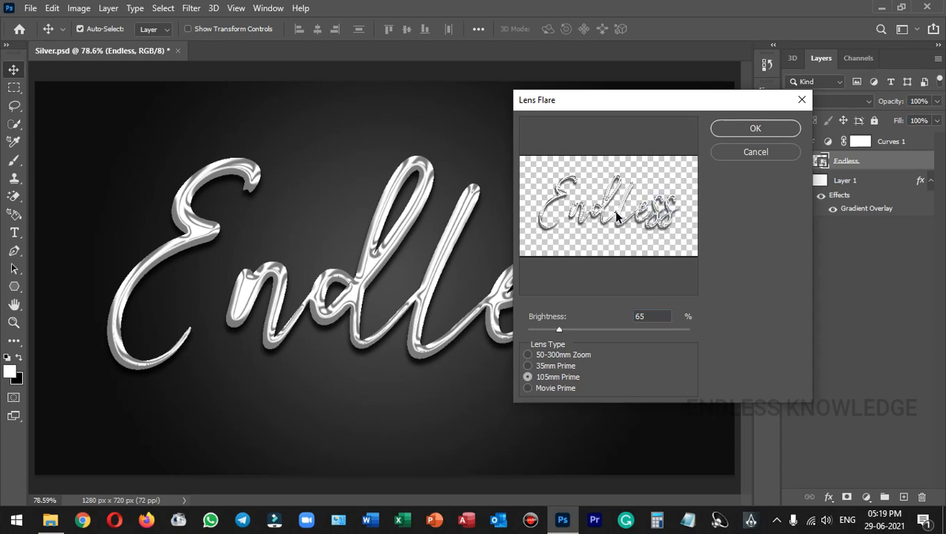
{"action": "left_click", "coordinate": [568, 181]}
{"action": "left_click", "coordinate": [771, 126]}
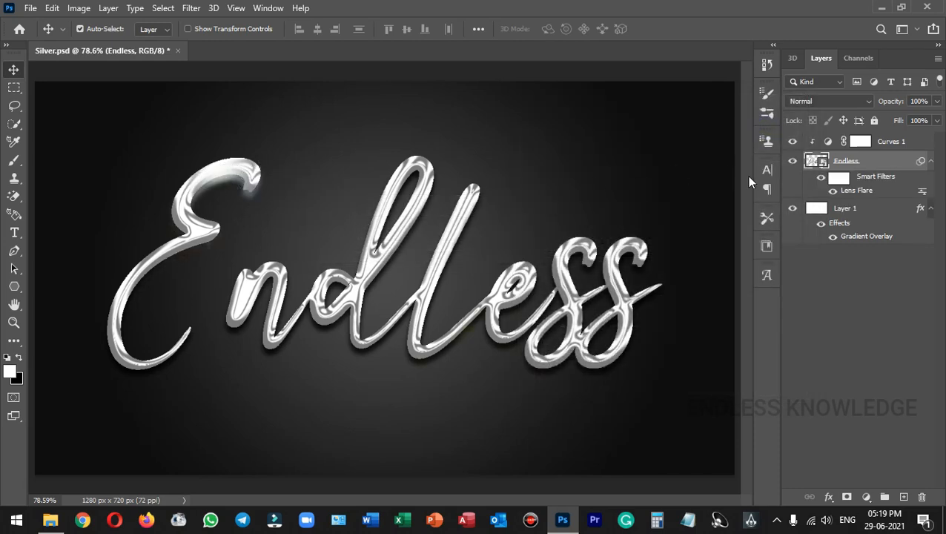
{"action": "key", "text": "ctrl+z"}
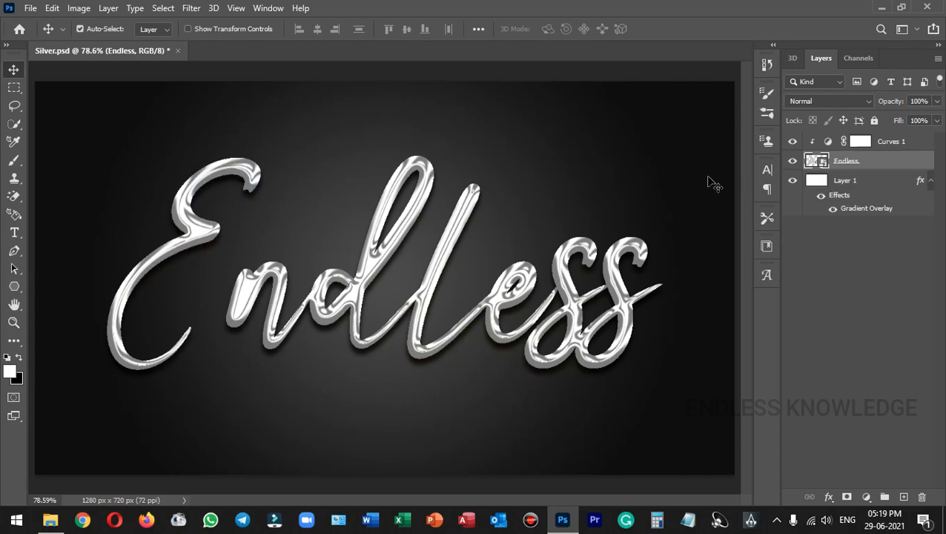